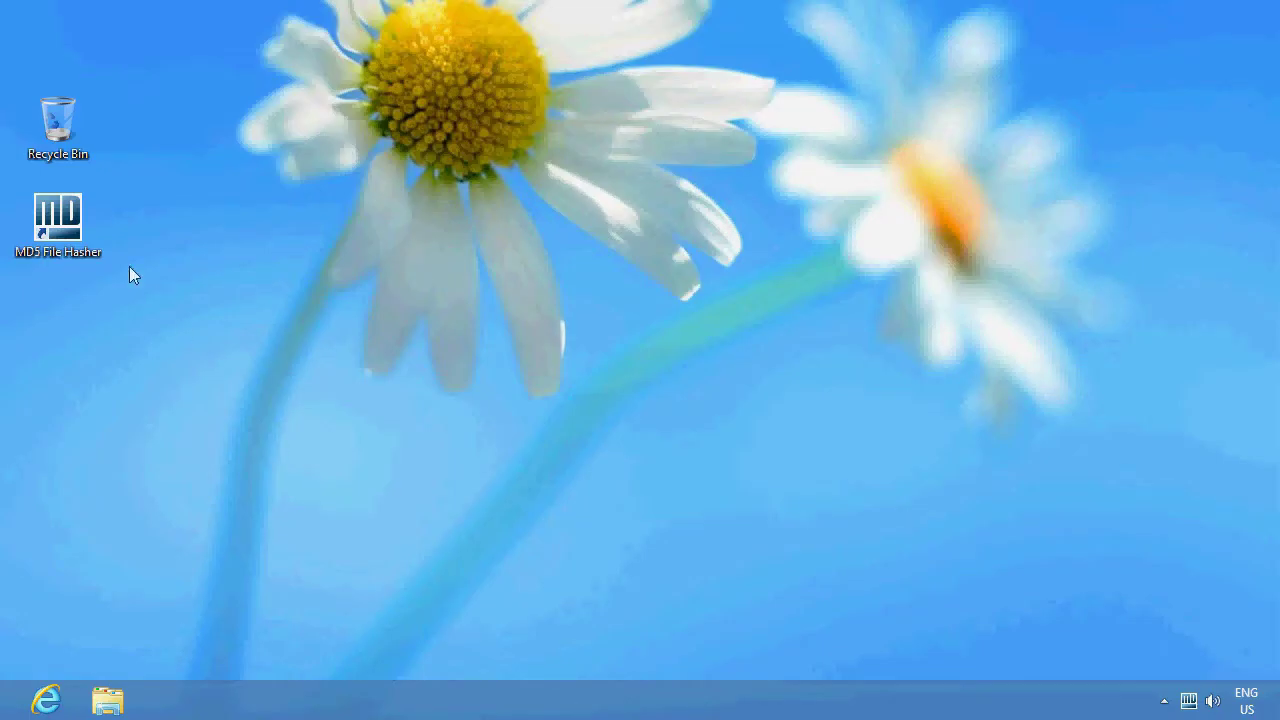
# Step: Launch MD5 File Hasher from the desktop and go to its Tasks list
pyautogui.click(73, 228)
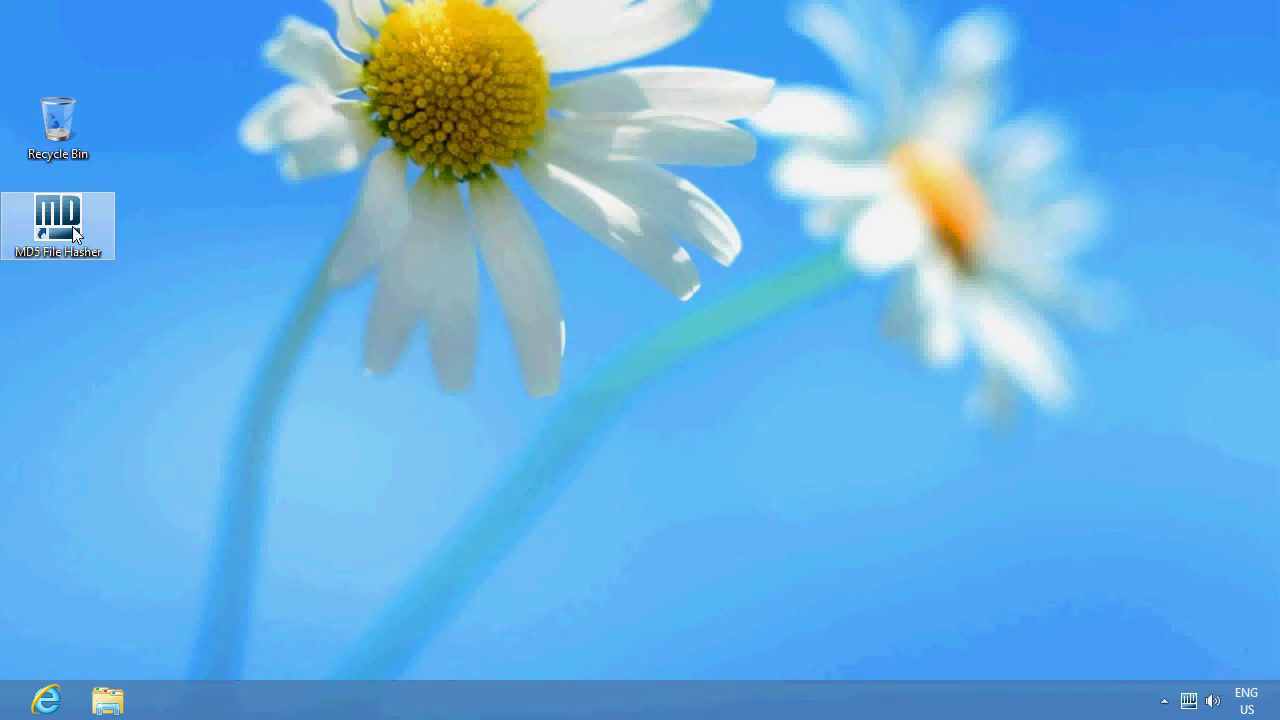
pyautogui.doubleClick(73, 232)
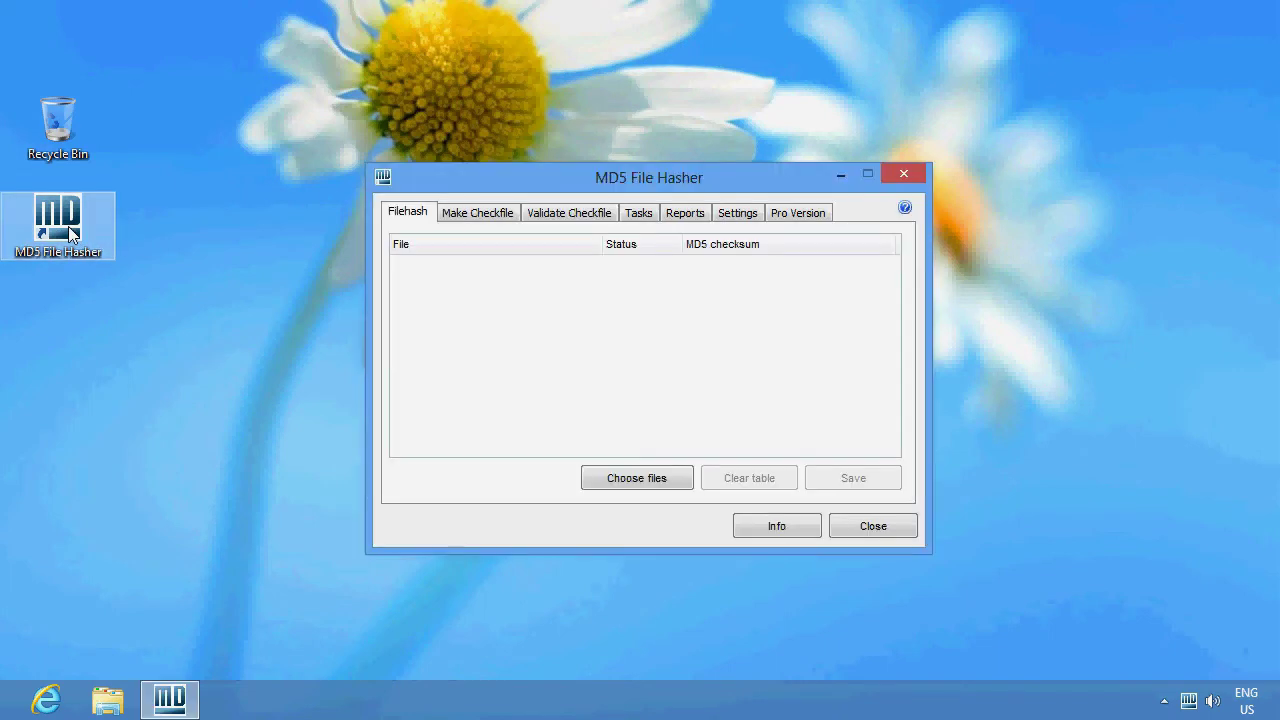
pyautogui.click(474, 214)
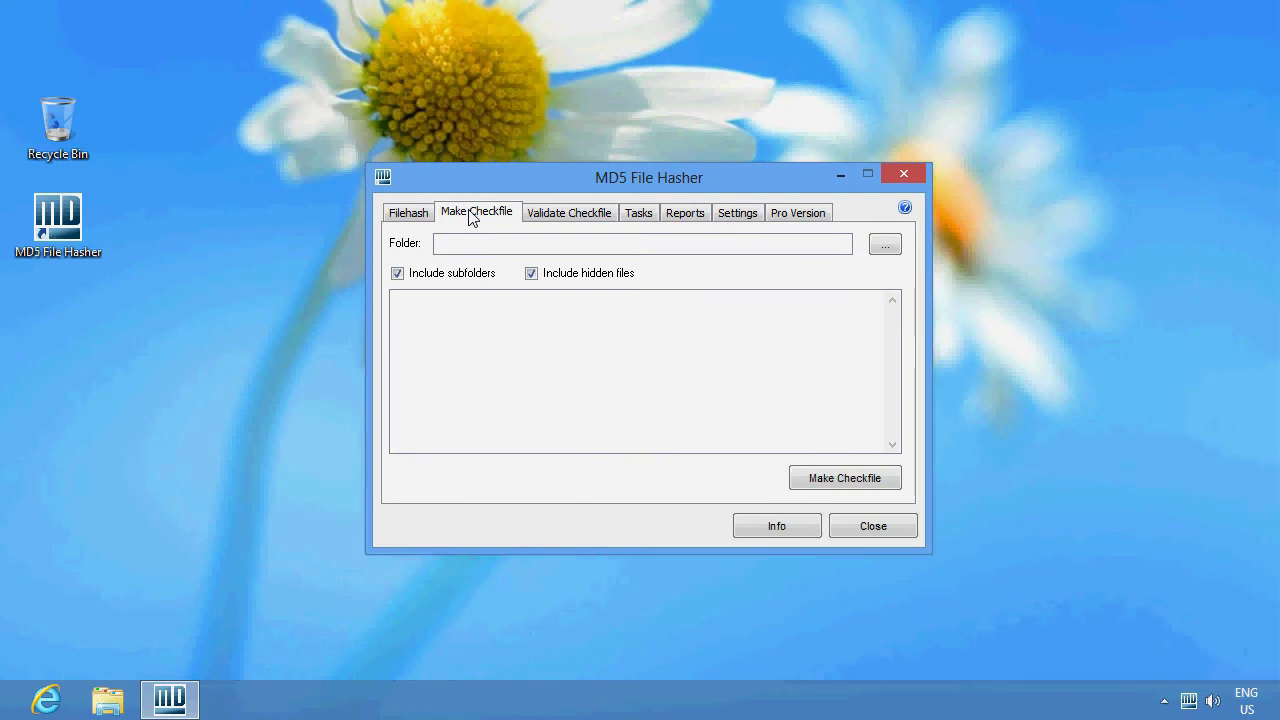
pyautogui.click(556, 216)
pyautogui.click(640, 215)
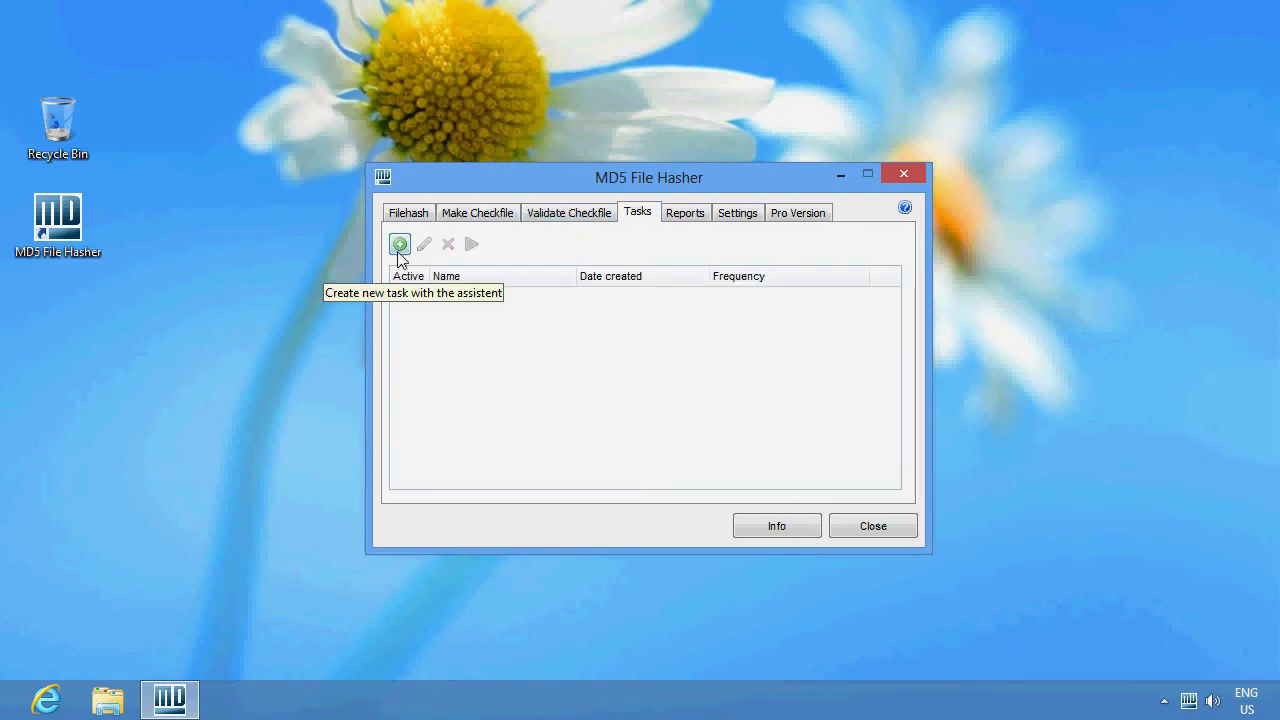
# Step: Start a new task named 'monitoring 1' and continue to the locations step
pyautogui.click(399, 245)
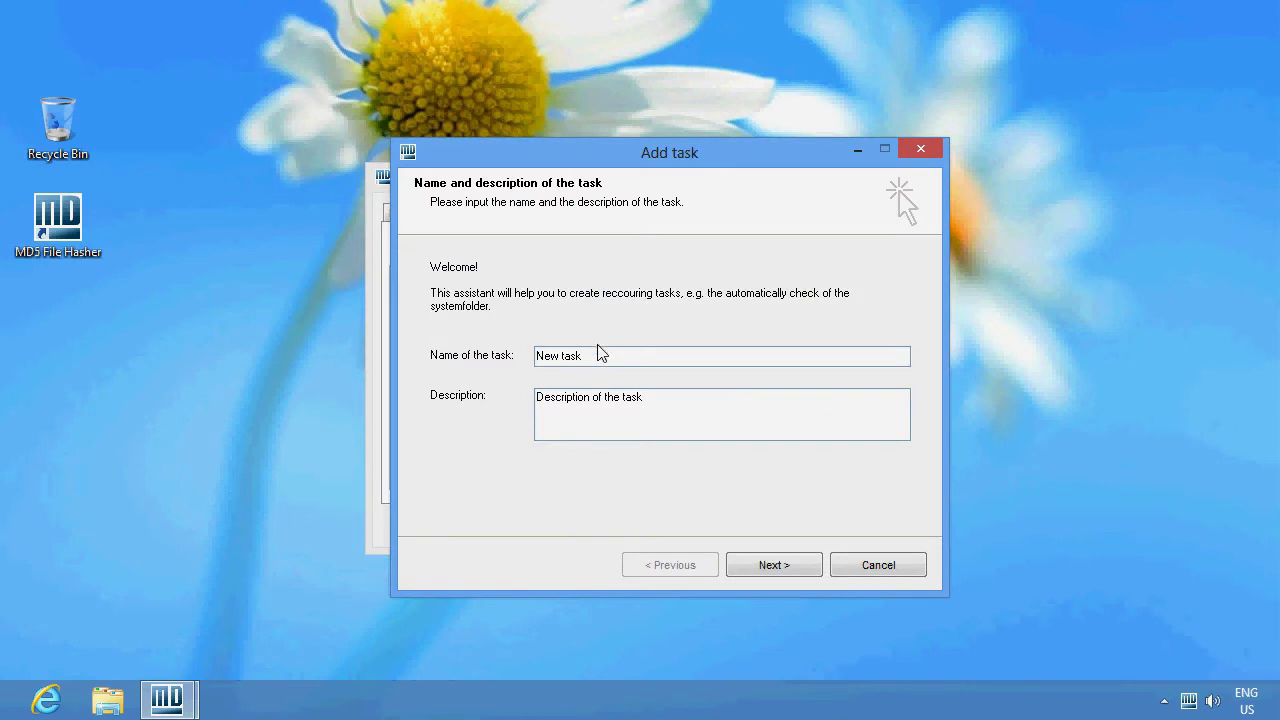
pyautogui.click(624, 358)
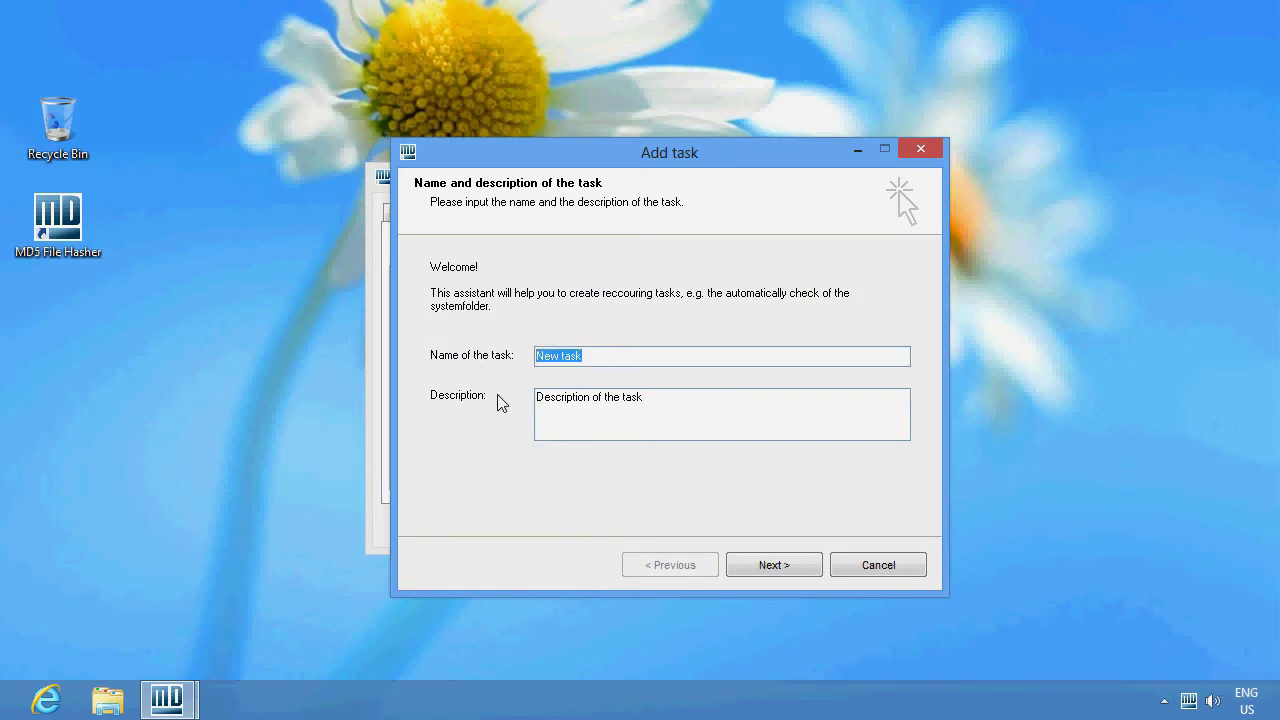
pyautogui.write('monitoring 1')
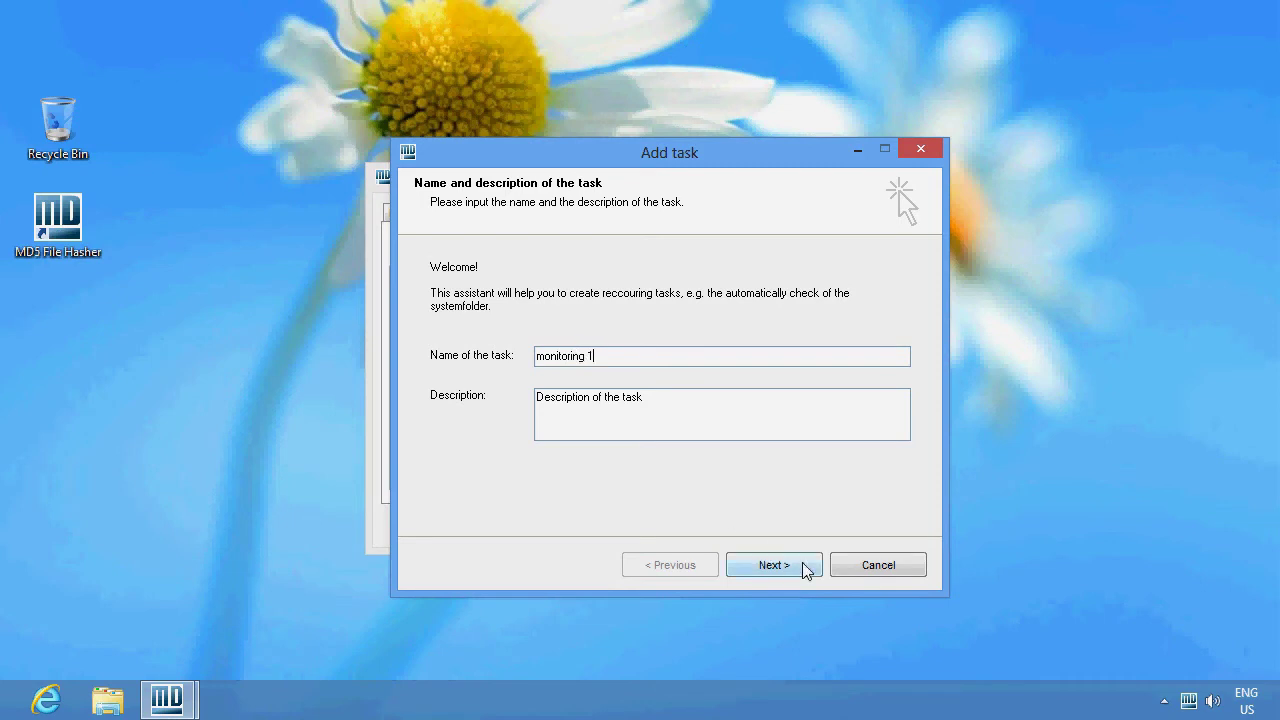
pyautogui.click(807, 570)
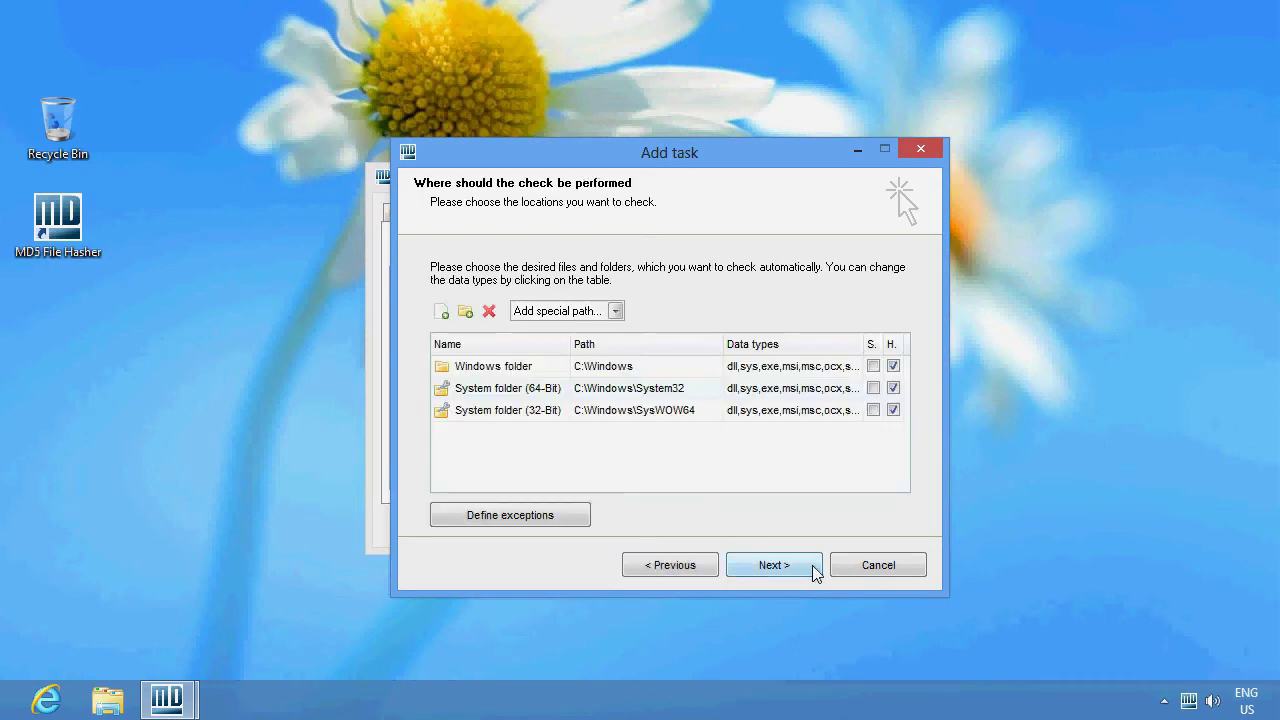
# Step: Inspect the data types set for the C:\Windows location
pyautogui.click(660, 368)
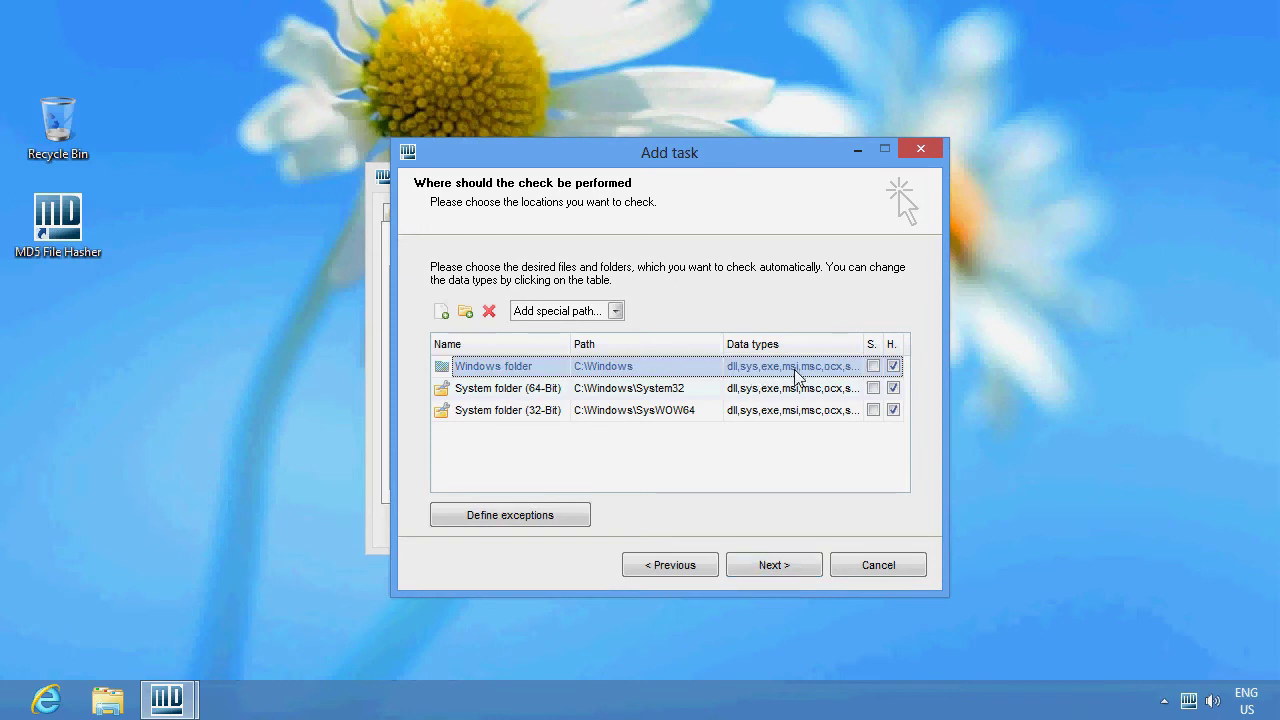
pyautogui.click(840, 370)
pyautogui.click(842, 366)
pyautogui.moveTo(842, 366); pyautogui.dragTo(727, 370)
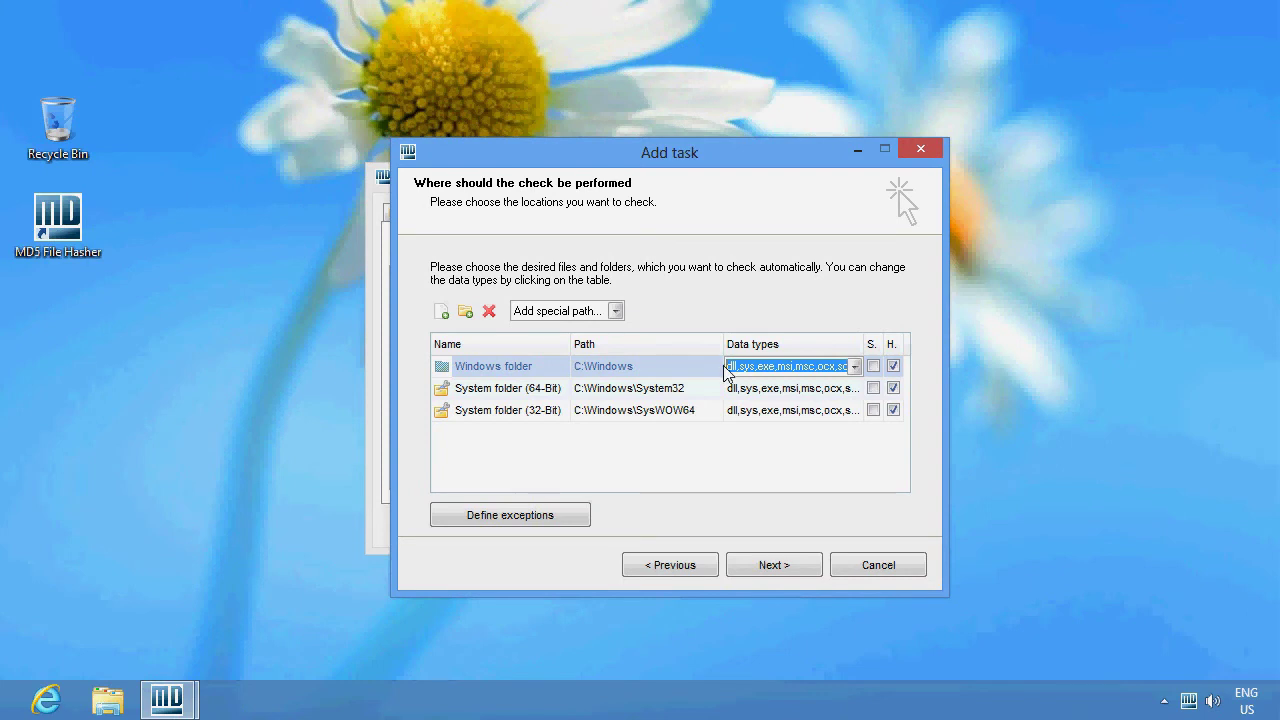
pyautogui.click(752, 366)
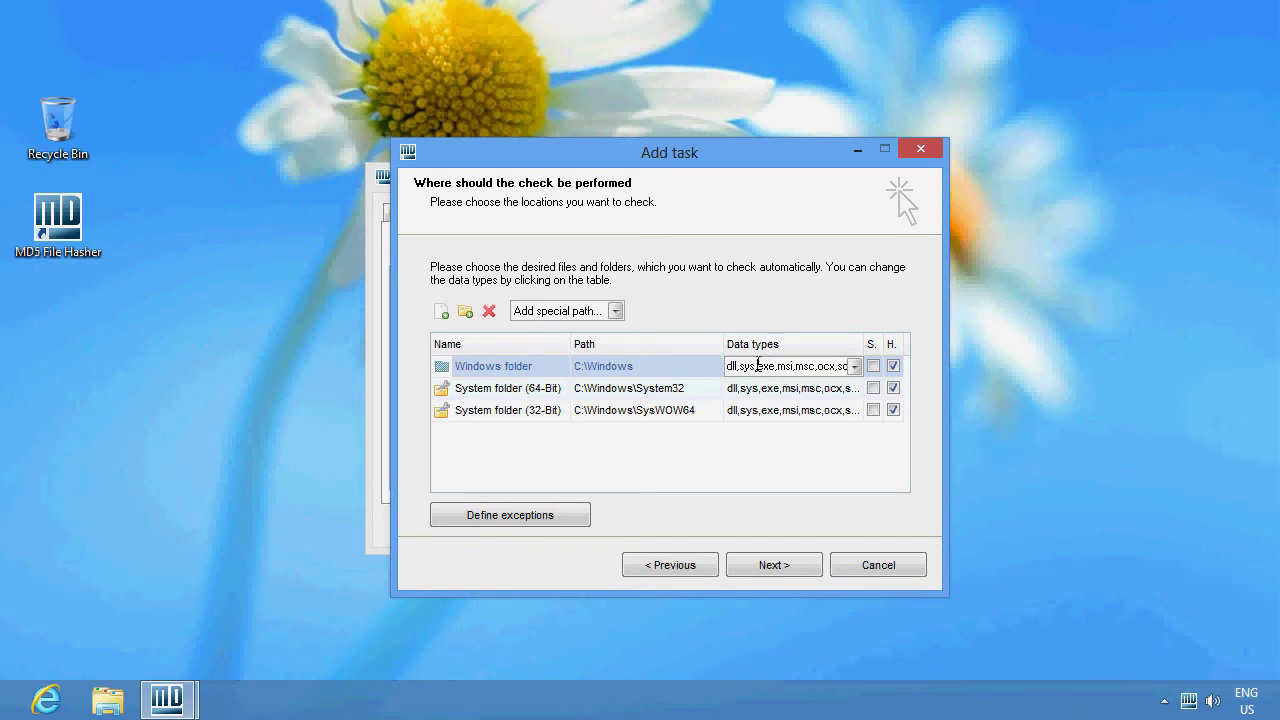
# Step: Set the 64-bit system folder's data types to the 'System files' preset
pyautogui.click(857, 393)
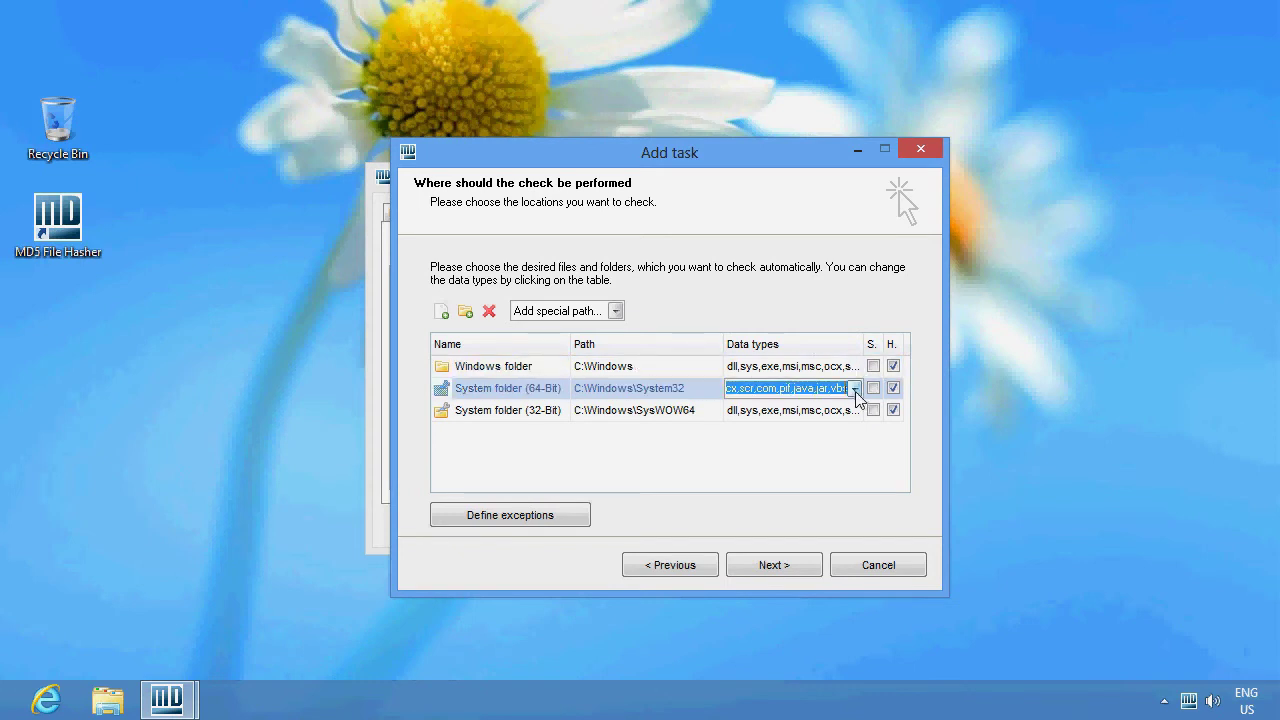
pyautogui.click(855, 390)
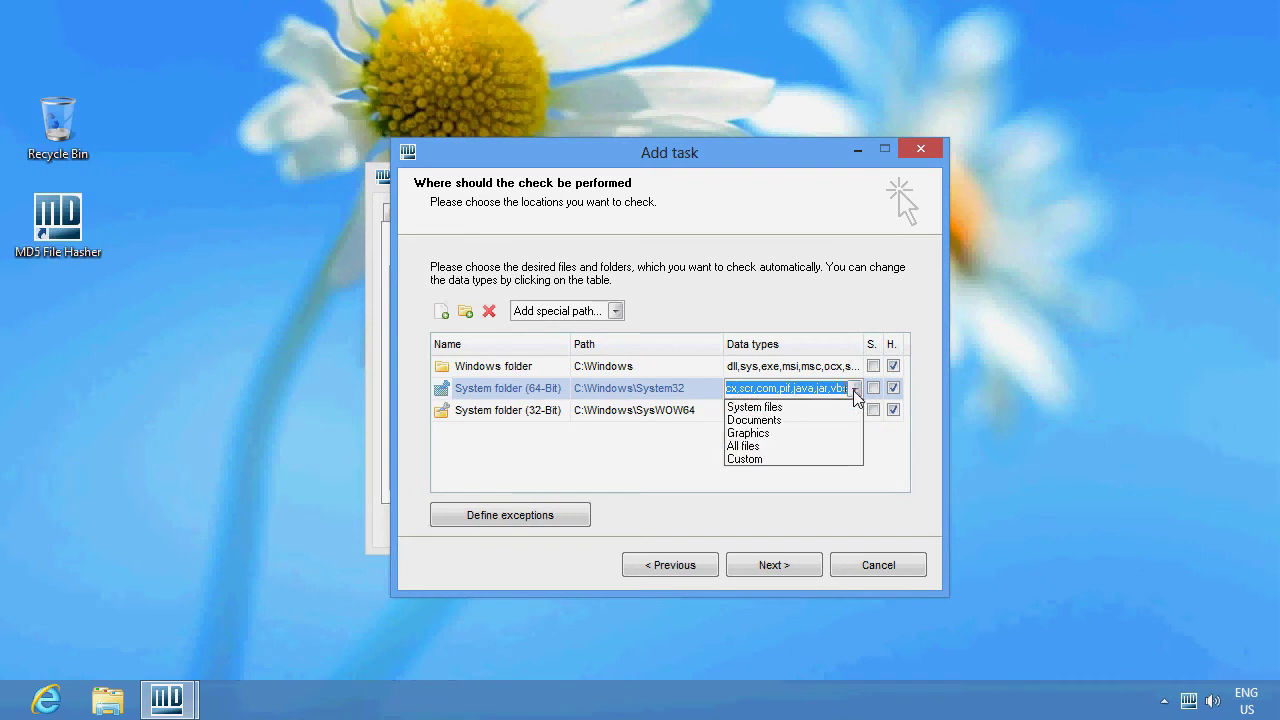
pyautogui.click(789, 409)
pyautogui.click(892, 389)
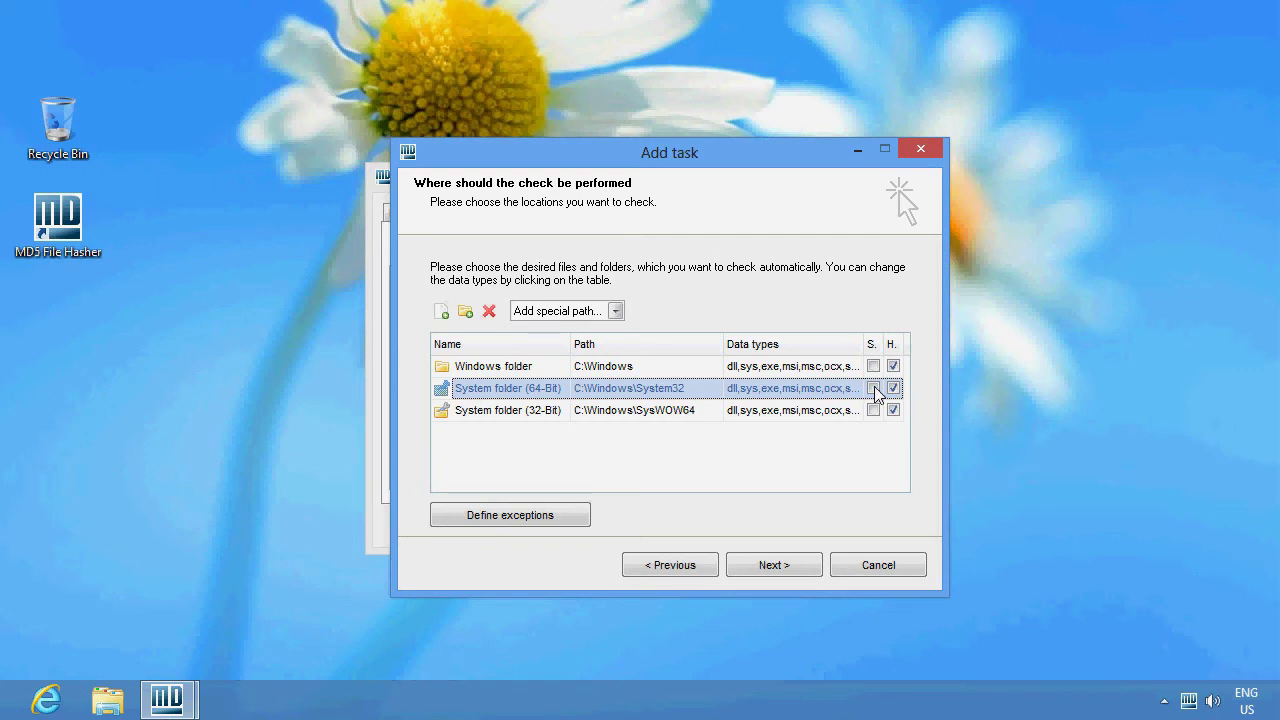
# Step: Schedule the task as an Interval repeating every 03 hours
pyautogui.click(816, 574)
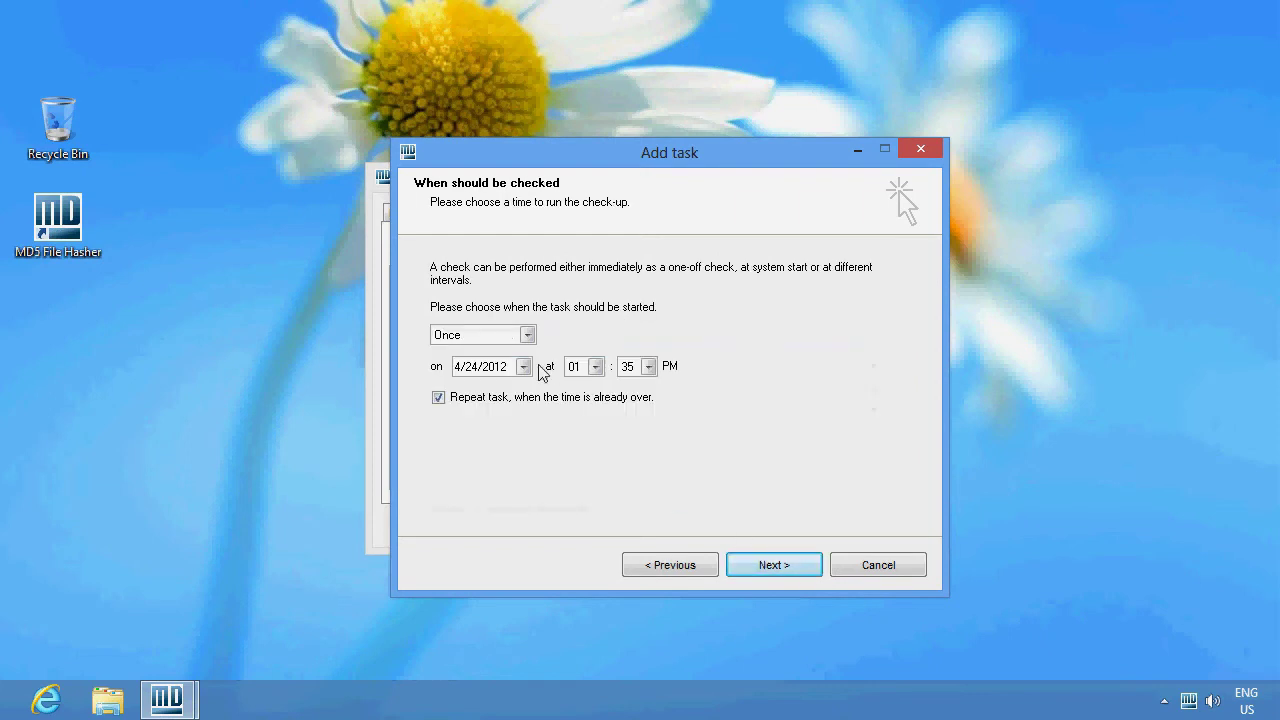
pyautogui.click(515, 343)
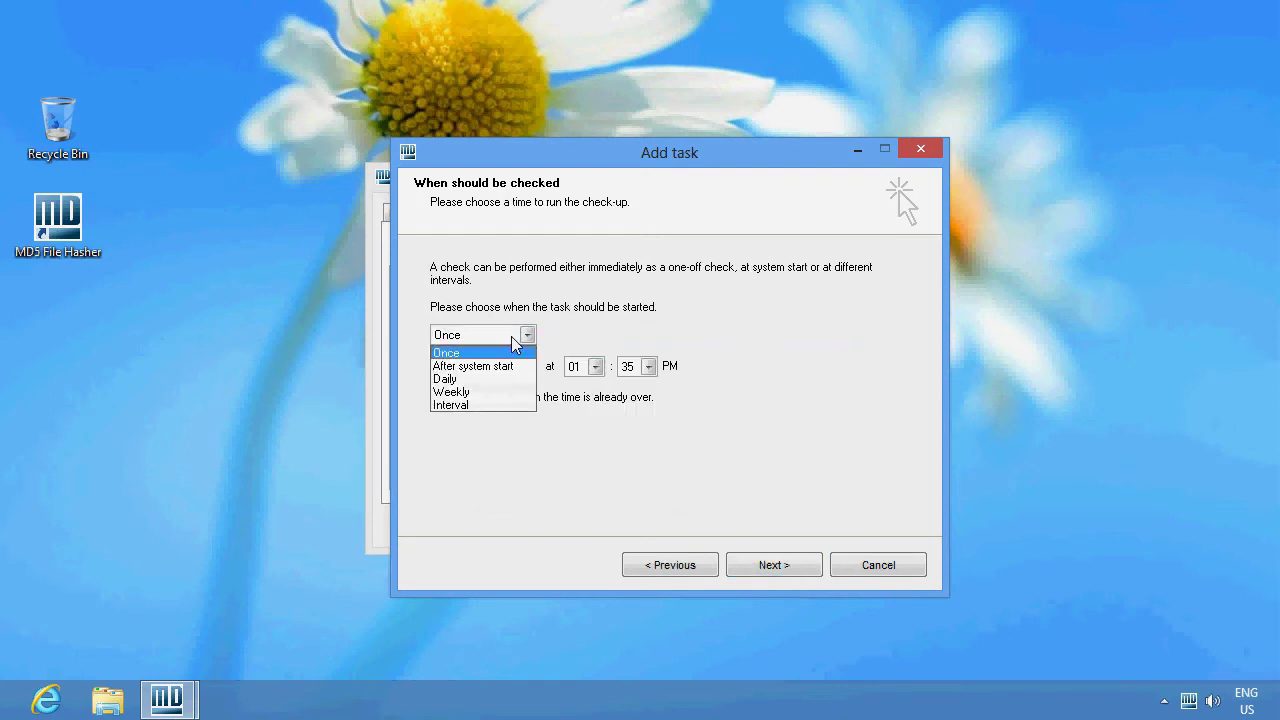
pyautogui.click(502, 408)
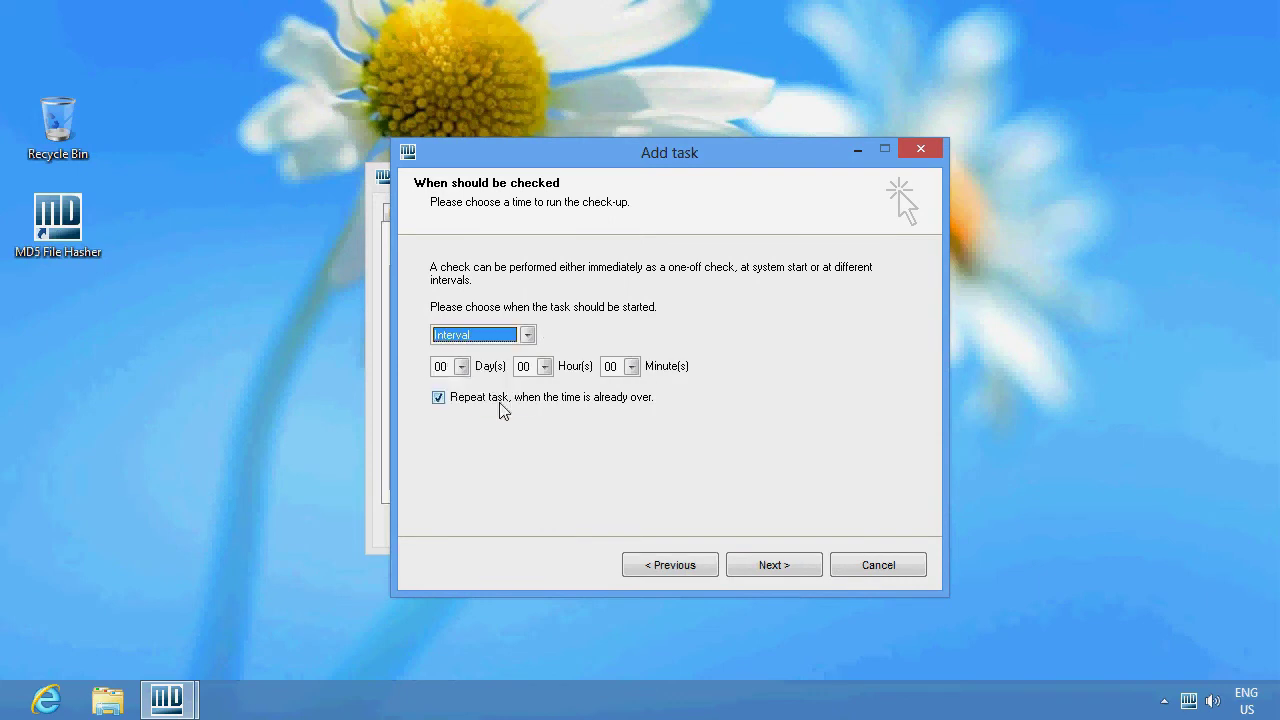
pyautogui.click(543, 366)
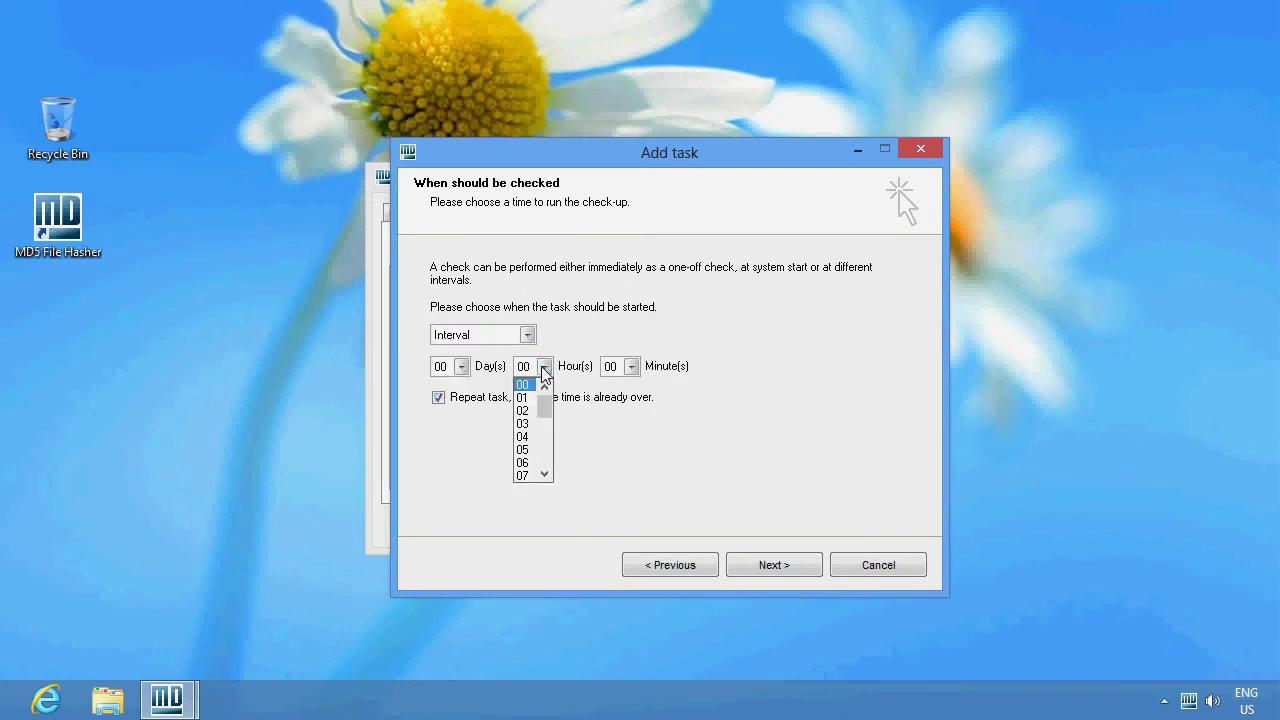
pyautogui.click(528, 424)
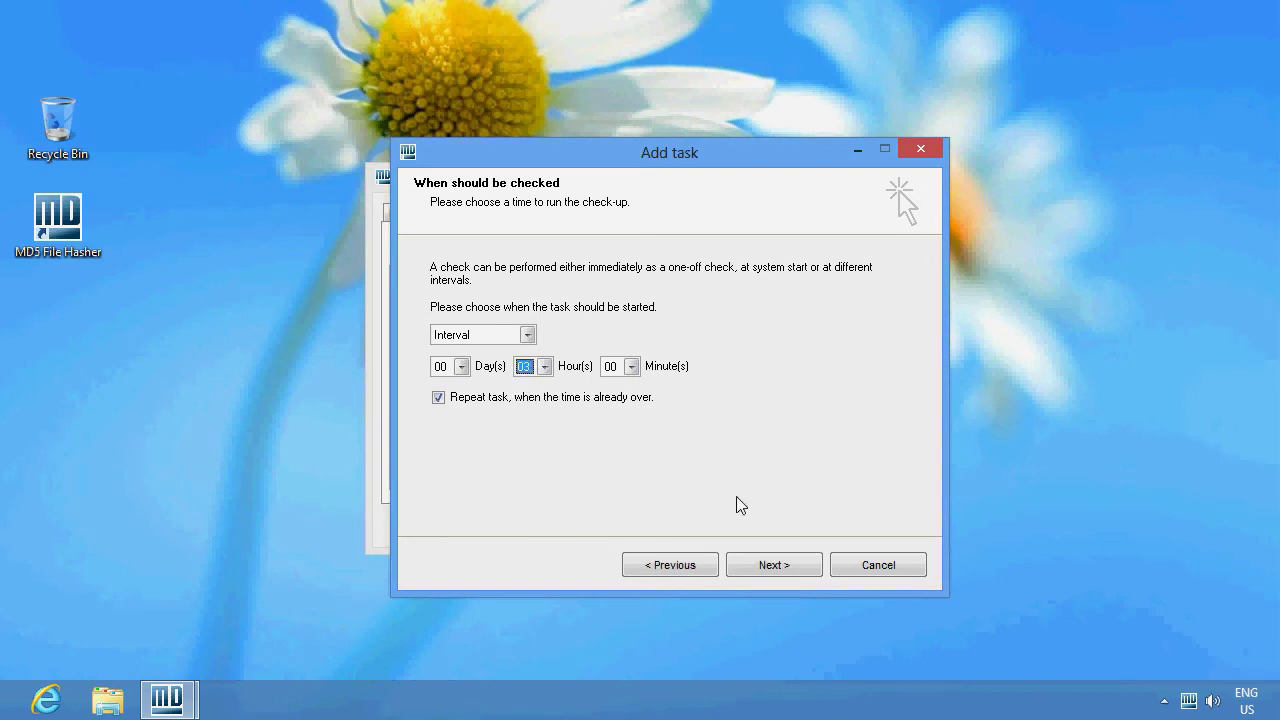
pyautogui.click(813, 582)
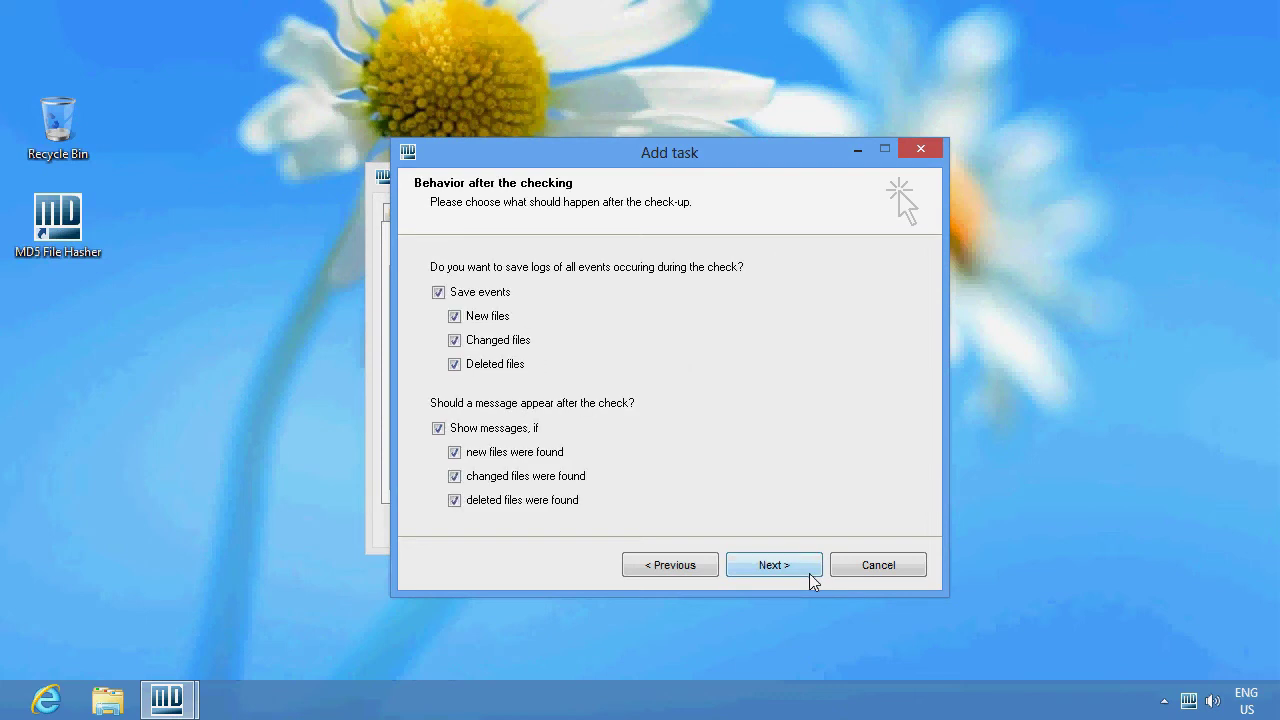
# Step: Log new, changed and deleted files, disable the 'new files were found' message, and start hashing
pyautogui.click(458, 322)
pyautogui.click(456, 320)
pyautogui.click(456, 341)
pyautogui.click(456, 366)
pyautogui.click(455, 453)
pyautogui.click(779, 567)
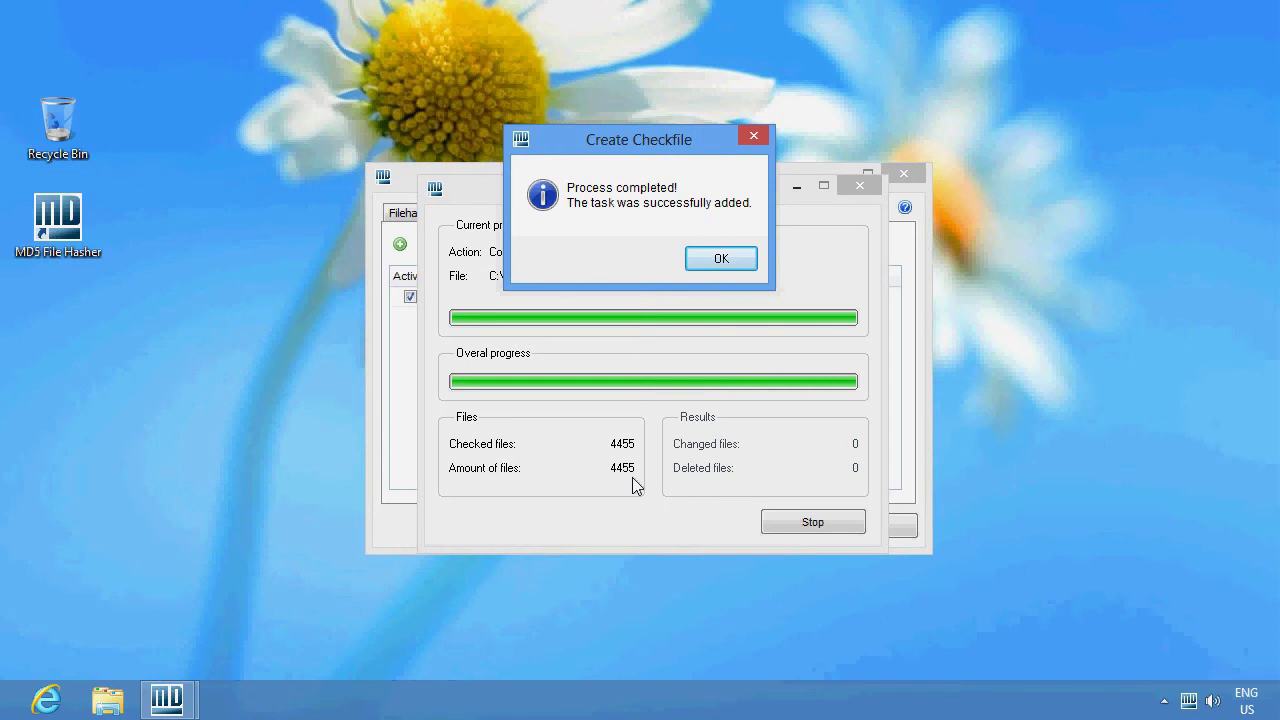
# Step: Confirm the 'Process completed!' message after hashing 4455 files
pyautogui.click(720, 260)
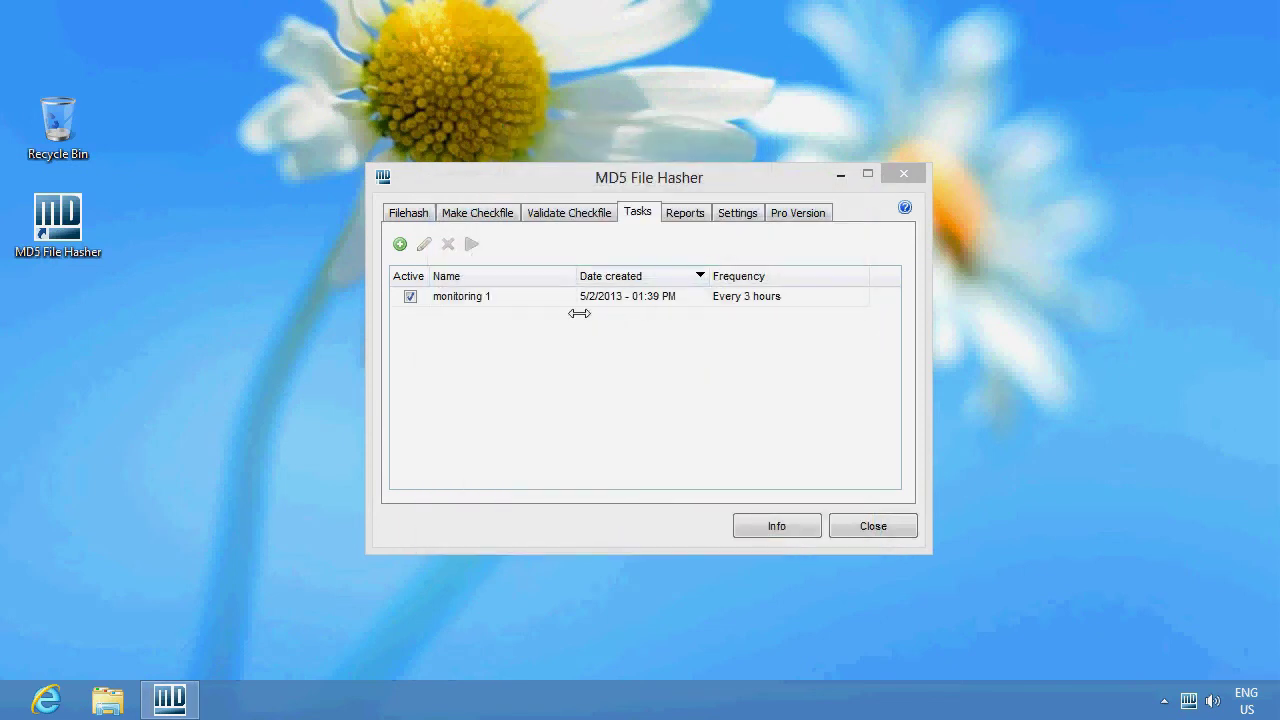
pyautogui.click(492, 307)
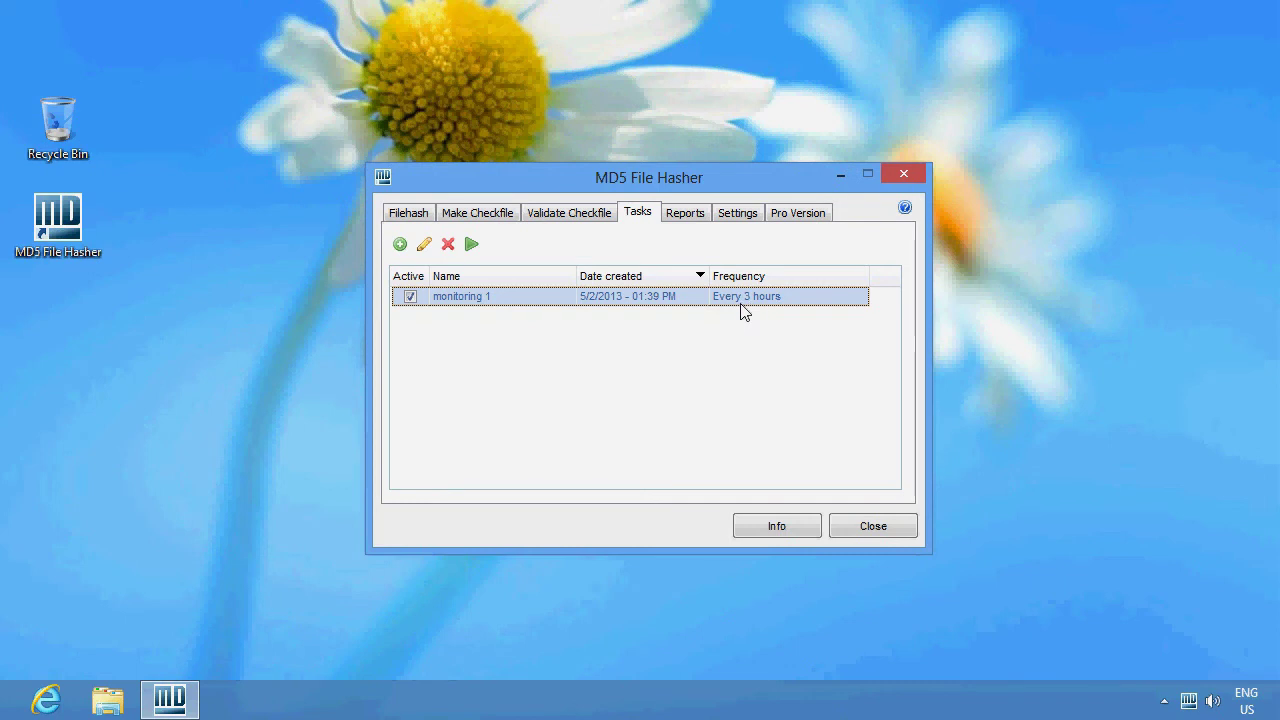
pyautogui.click(474, 250)
# Step: Close MD5 File Hasher and open the C:\Windows folder in File Explorer
pyautogui.click(894, 534)
pyautogui.click(128, 700)
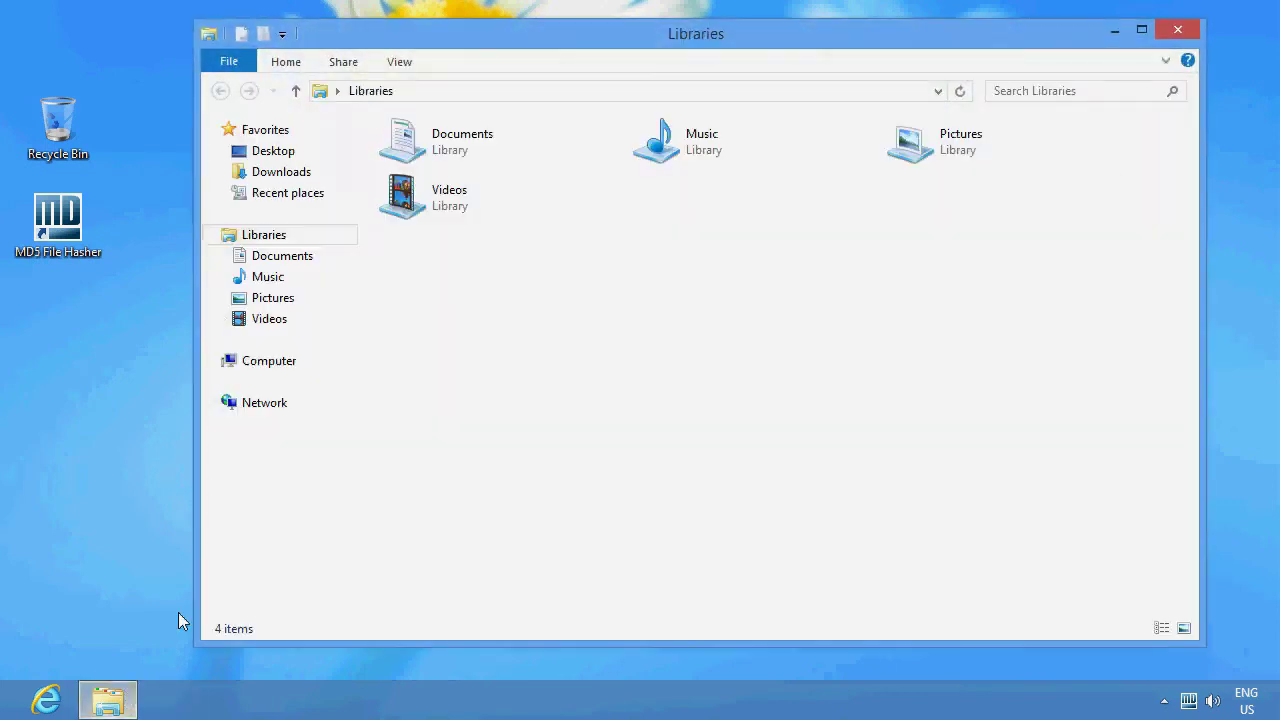
pyautogui.click(269, 360)
pyautogui.click(440, 192)
pyautogui.doubleClick(440, 192)
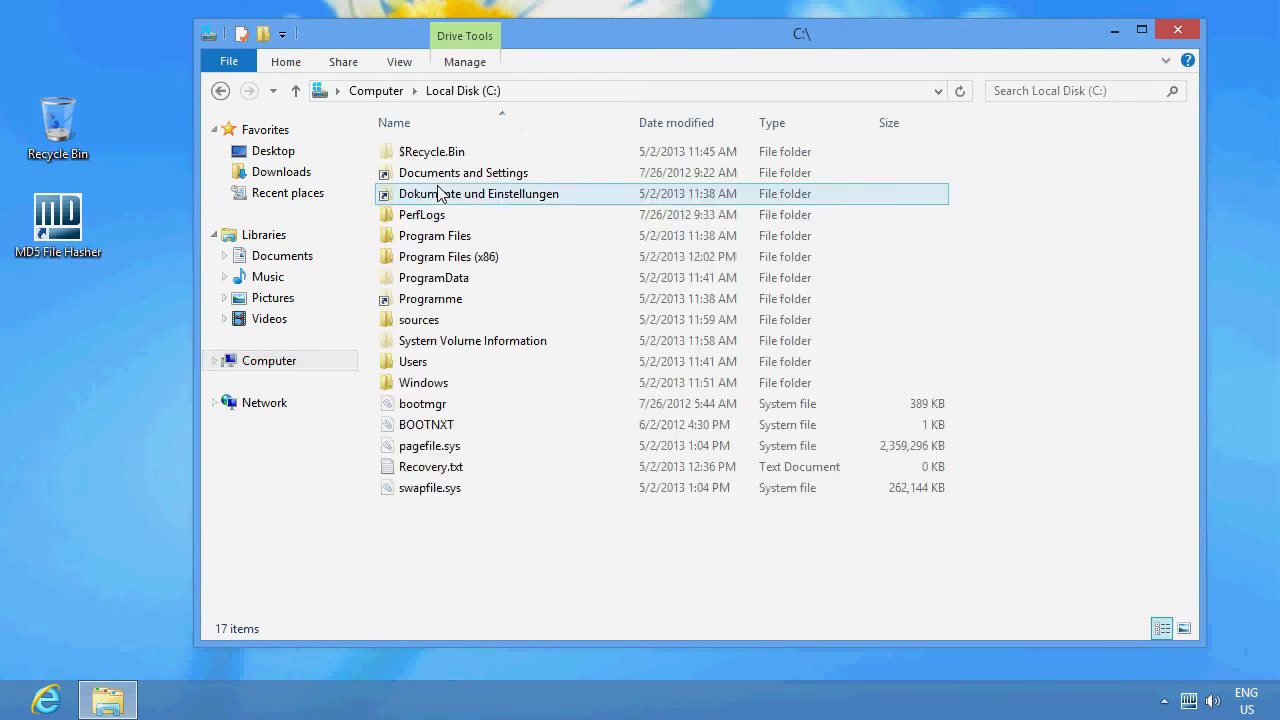
pyautogui.doubleClick(424, 385)
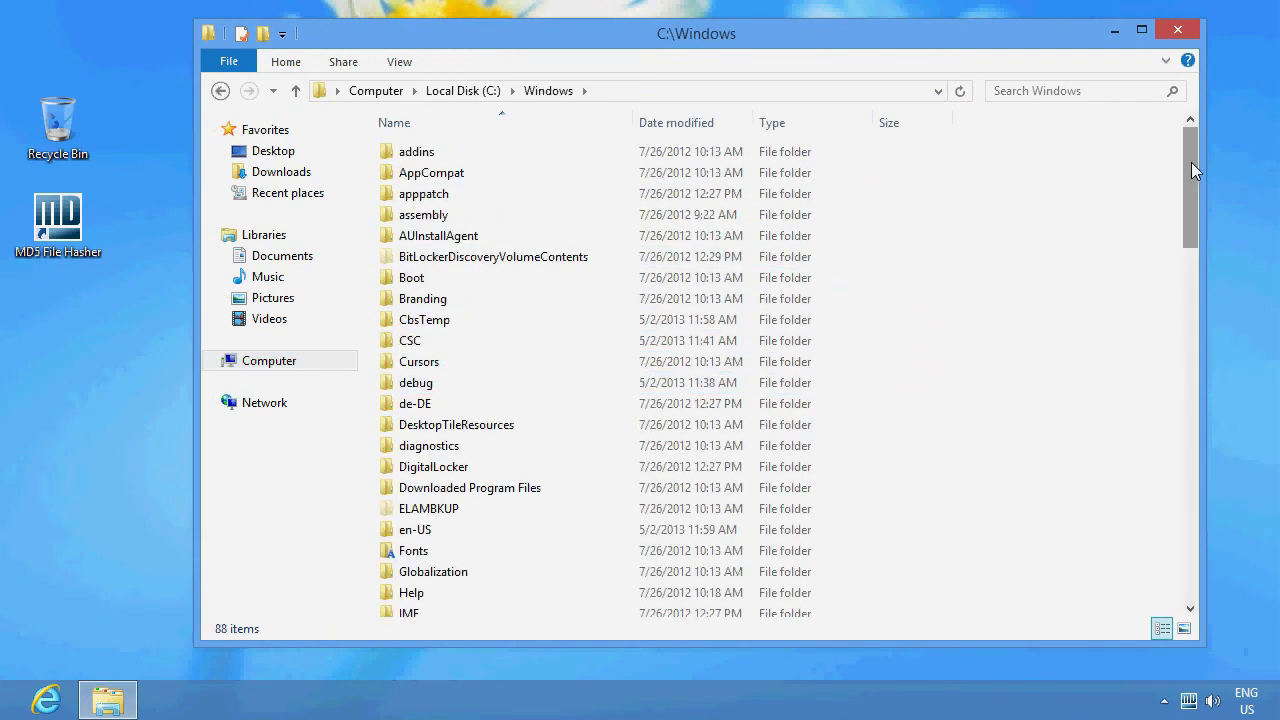
pyautogui.moveTo(1191, 162); pyautogui.dragTo(1190, 530)
# Step: Copy and paste notepad.exe within C:\Windows, granting administrator permission
pyautogui.rightClick(444, 277)
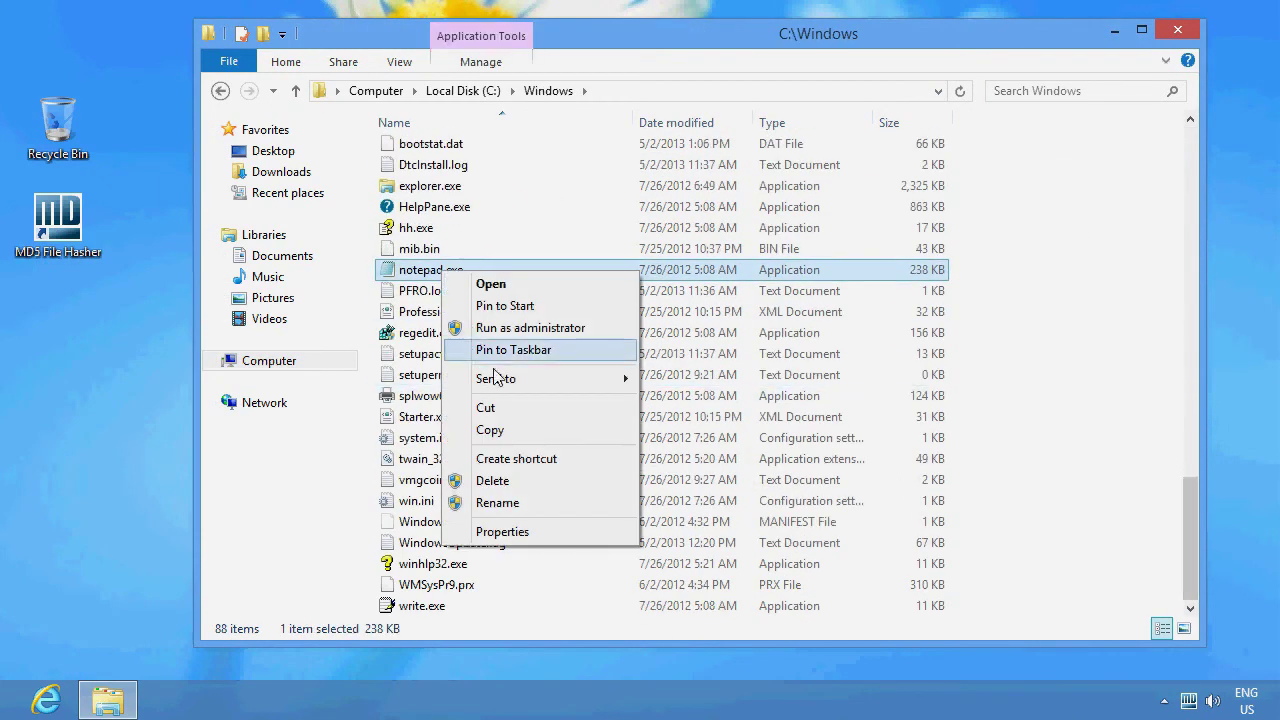
pyautogui.click(514, 431)
pyautogui.rightClick(1108, 378)
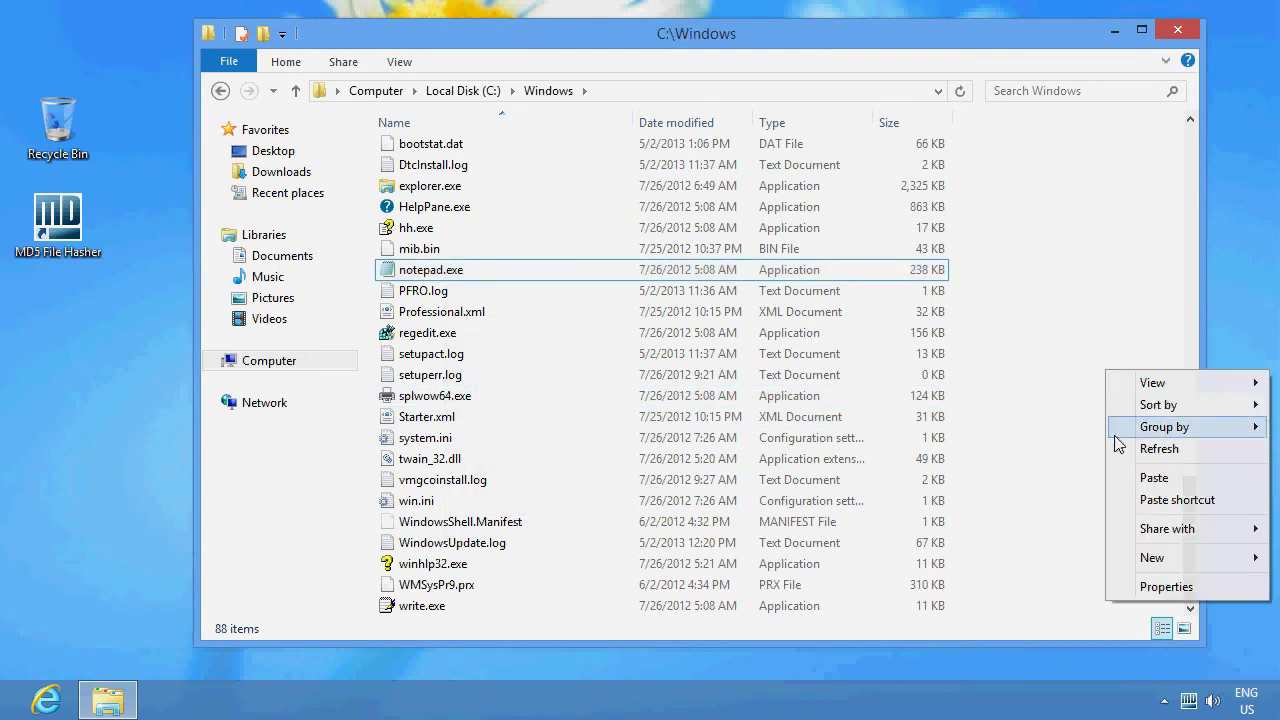
pyautogui.click(1126, 478)
pyautogui.click(346, 154)
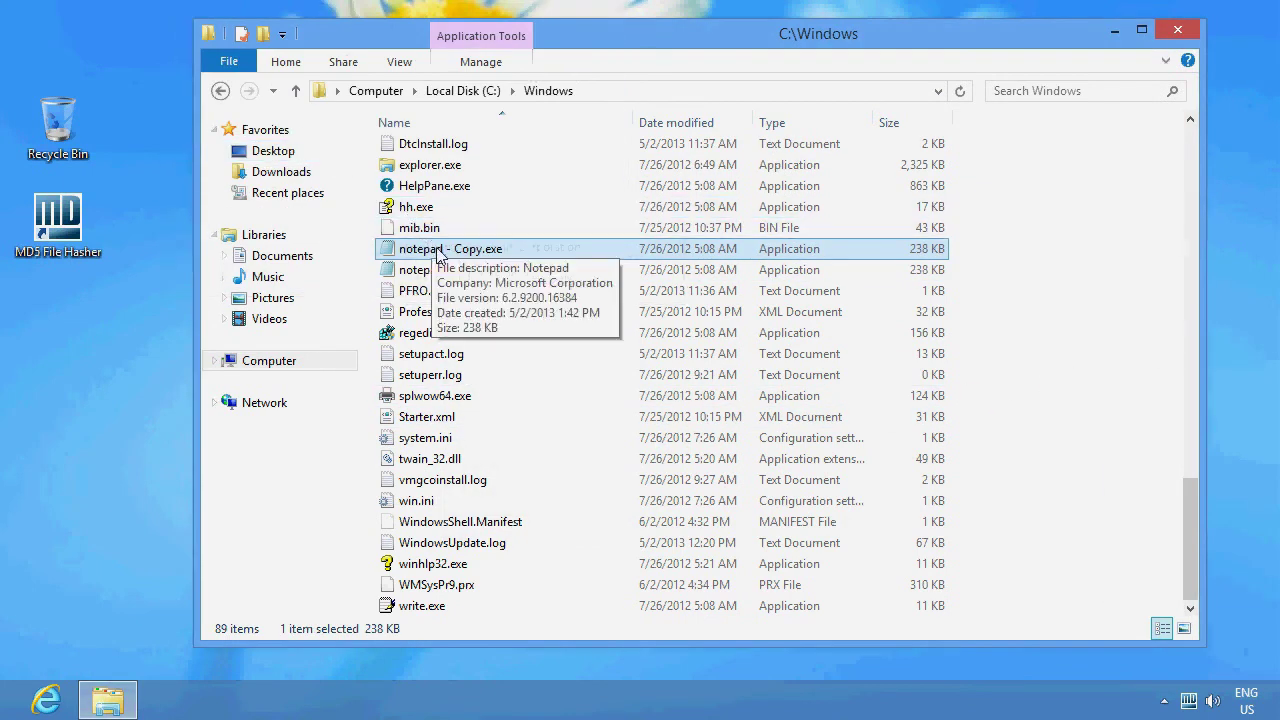
# Step: Rename the copy to newapp.exe and close the Explorer window
pyautogui.rightClick(440, 250)
pyautogui.click(528, 522)
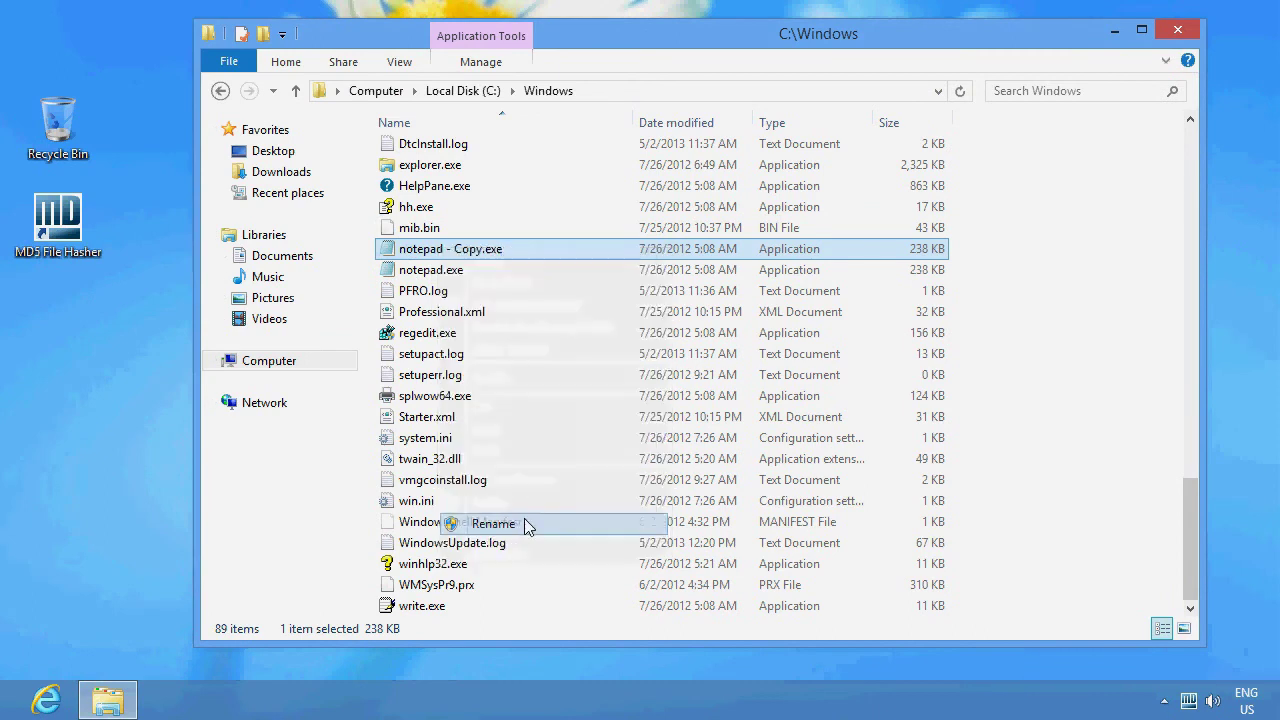
pyautogui.write('newapp')
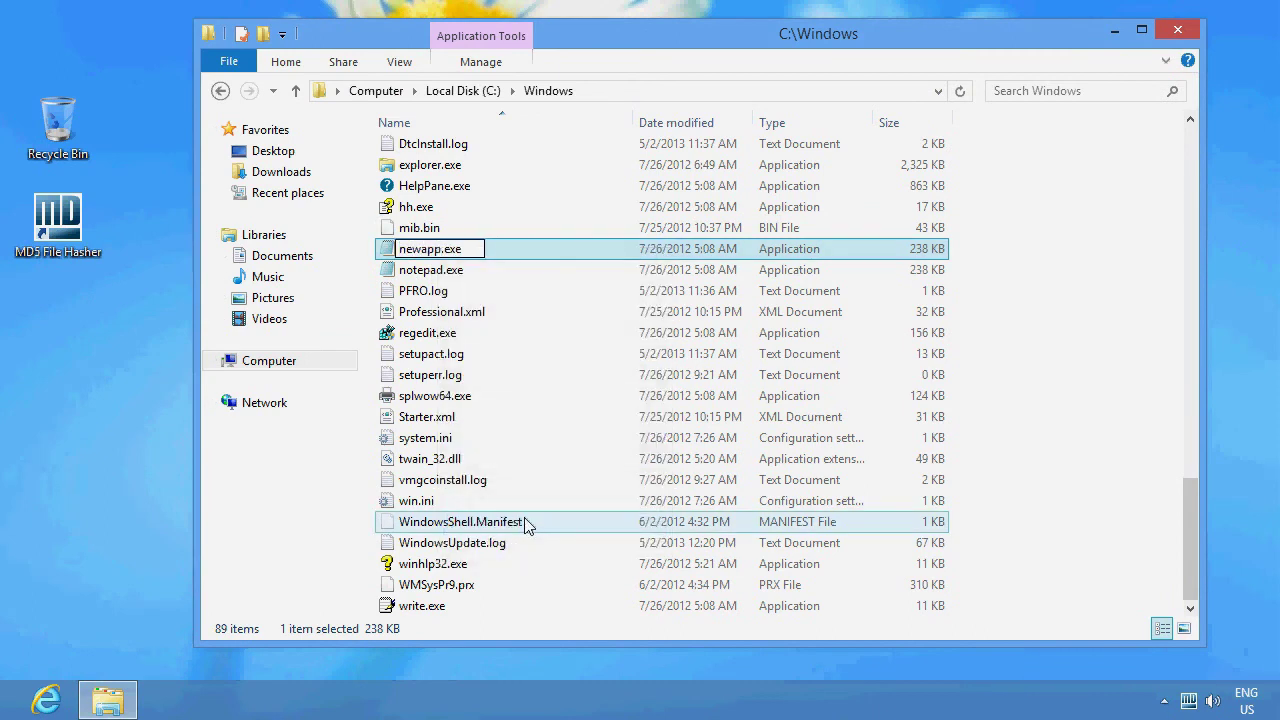
pyautogui.press('Return')
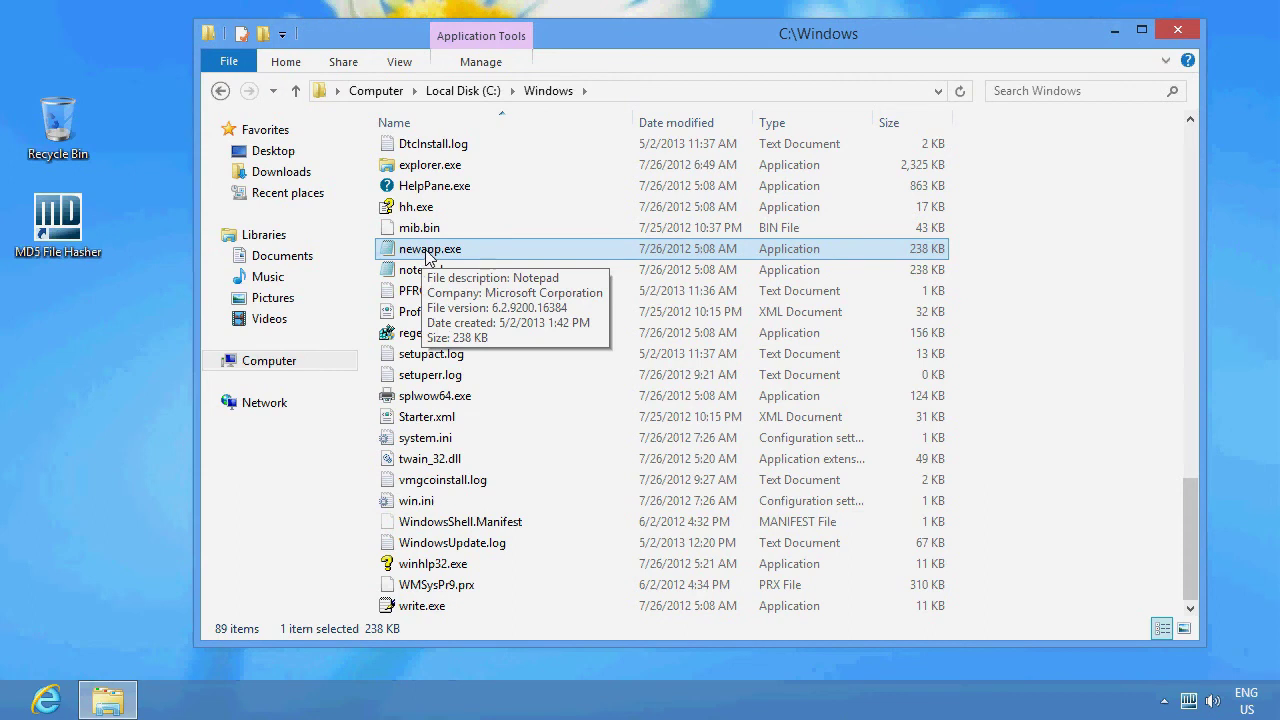
pyautogui.click(1178, 31)
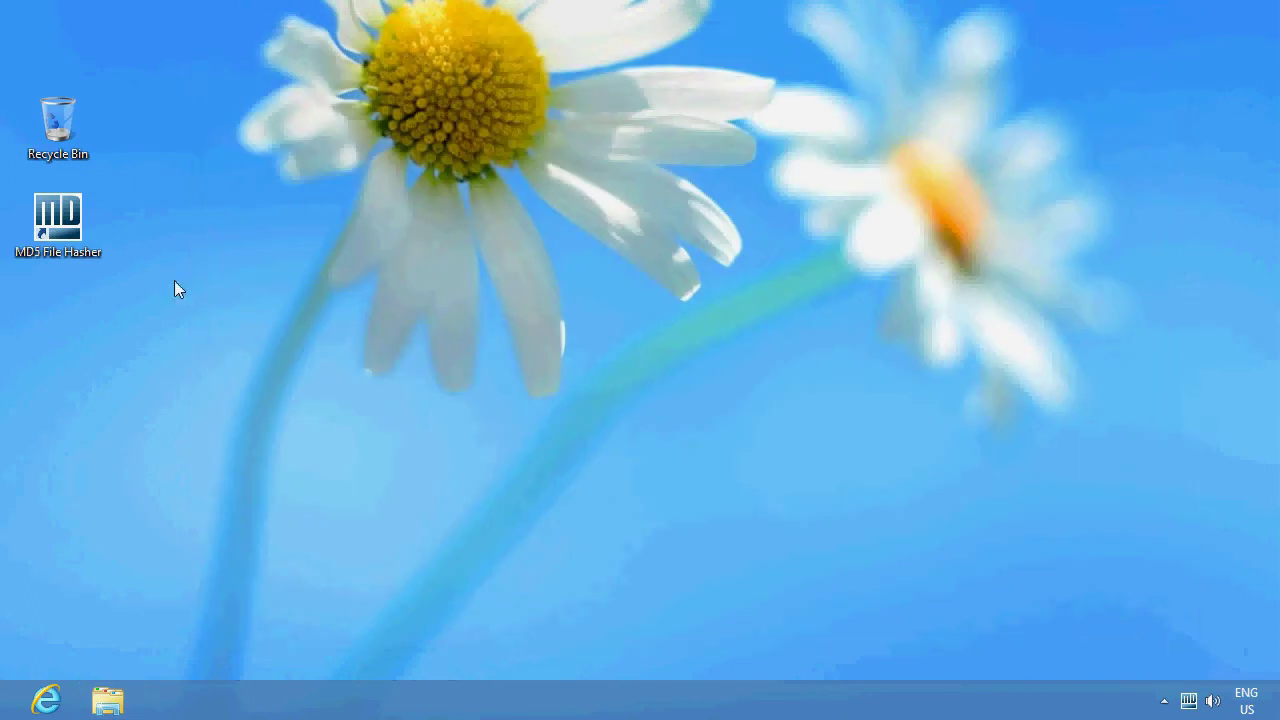
# Step: Reopen MD5 File Hasher and enable 'Show this task in task menu' for monitoring 1
pyautogui.doubleClick(100, 238)
pyautogui.click(462, 200)
pyautogui.click(566, 200)
pyautogui.click(606, 198)
pyautogui.rightClick(472, 285)
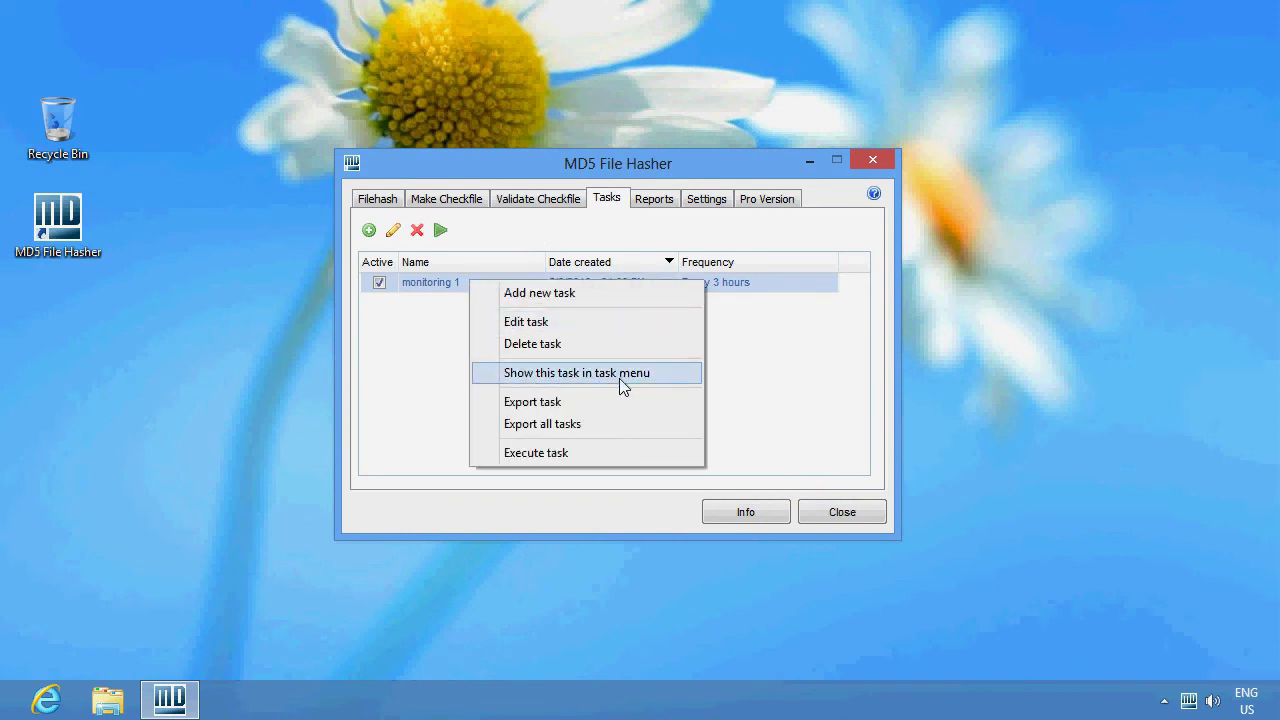
pyautogui.click(619, 378)
# Step: Close the window and execute 'monitoring 1' from the tray icon menu
pyautogui.click(816, 514)
pyautogui.rightClick(1191, 704)
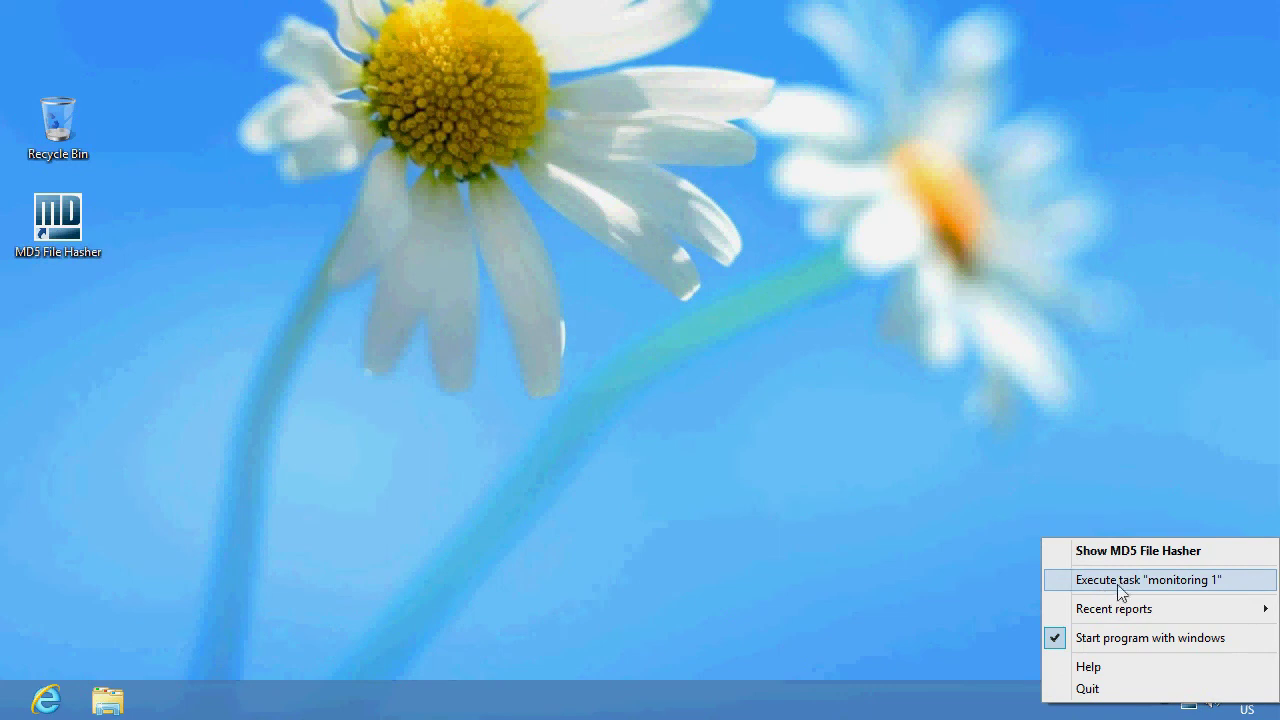
pyautogui.click(1203, 586)
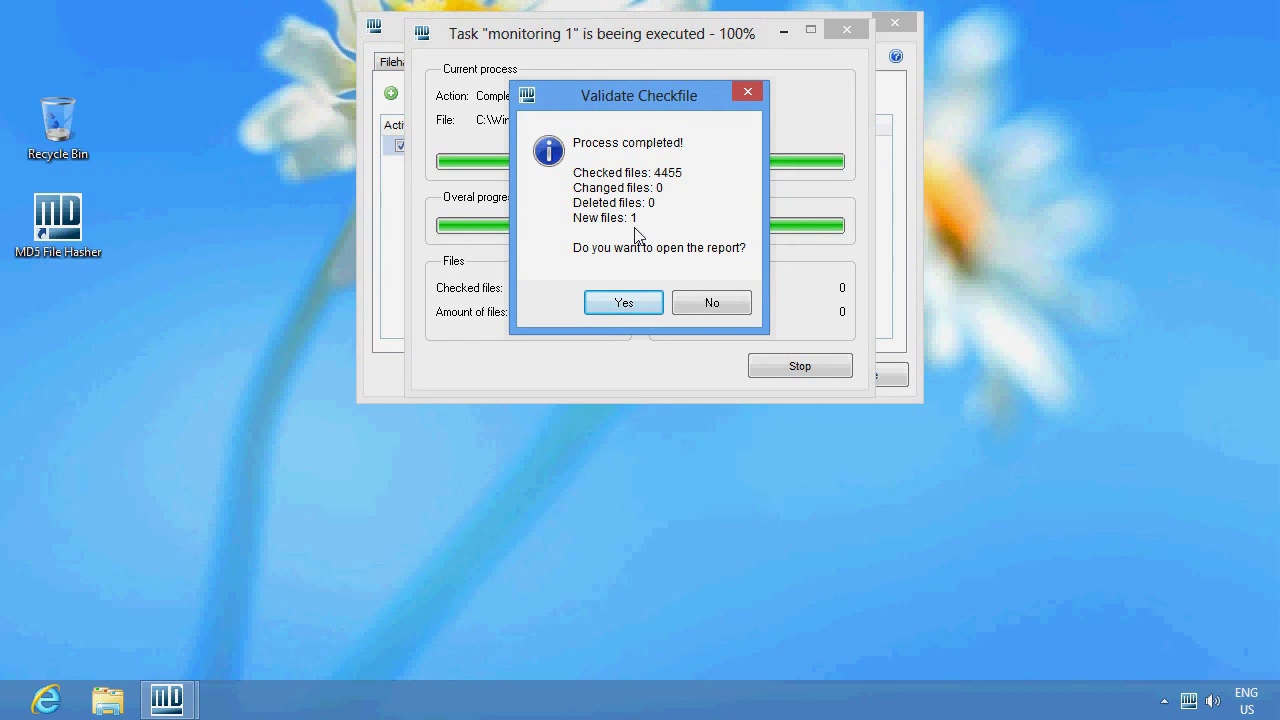
# Step: Open the report in Notepad and highlight the C:\Windows\newapp.exe line
pyautogui.click(629, 308)
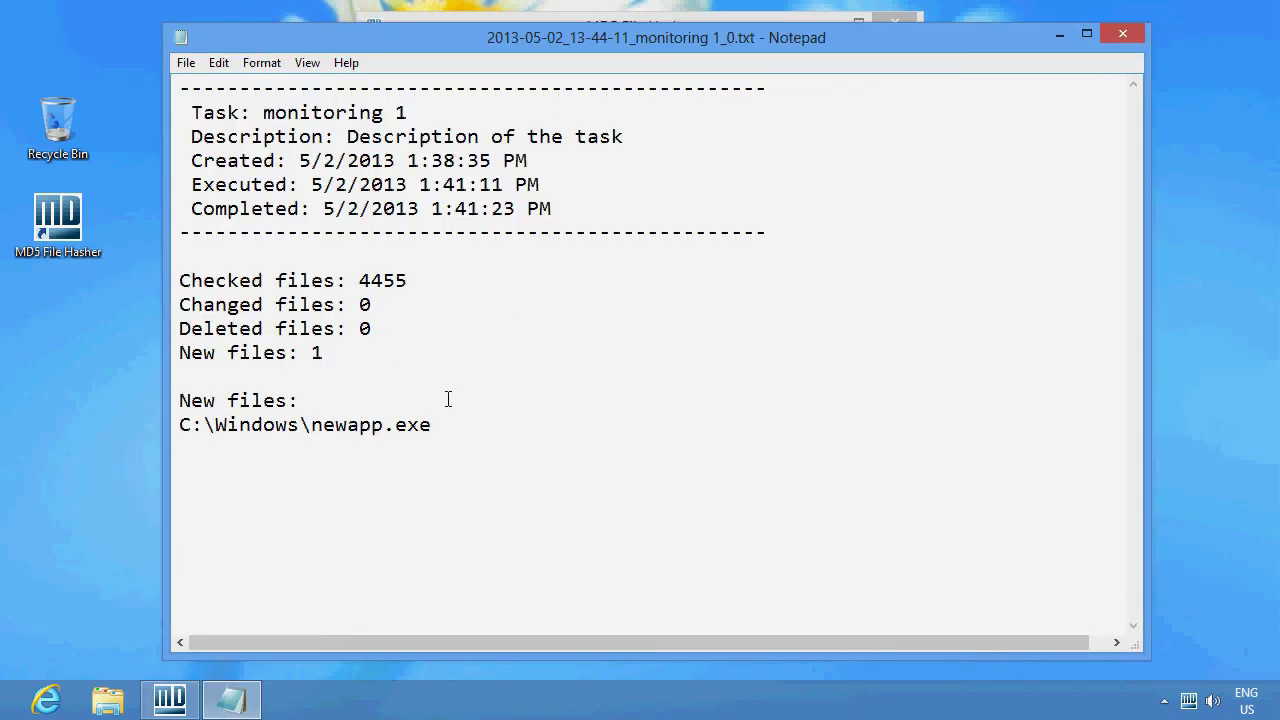
pyautogui.moveTo(433, 424); pyautogui.dragTo(180, 431)
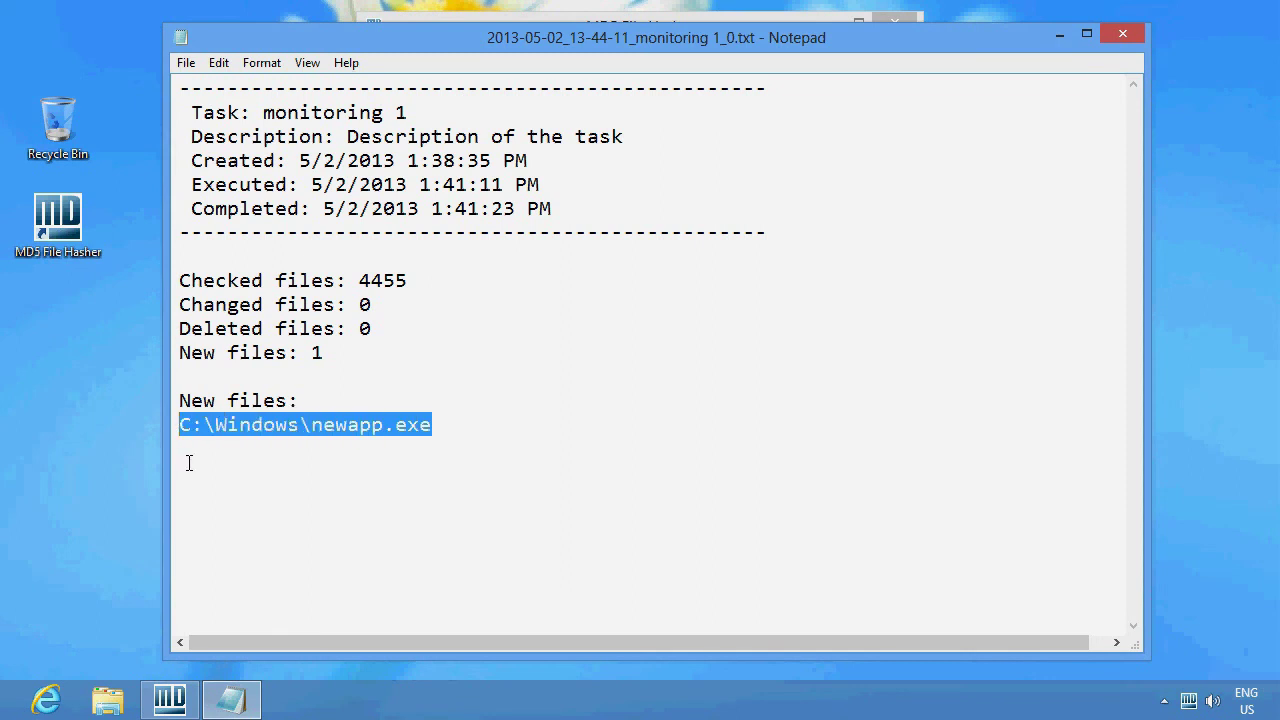